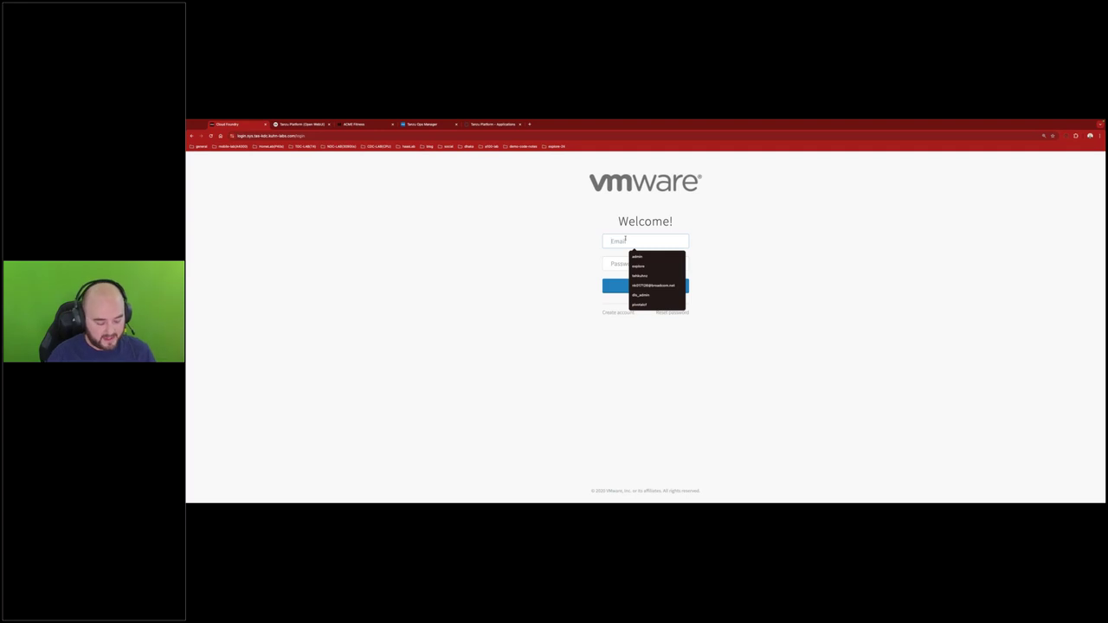
Sign in to the Cloud Foundry Apps Manager by entering the account password
key(Tab)
text(••••••)
key(Return)
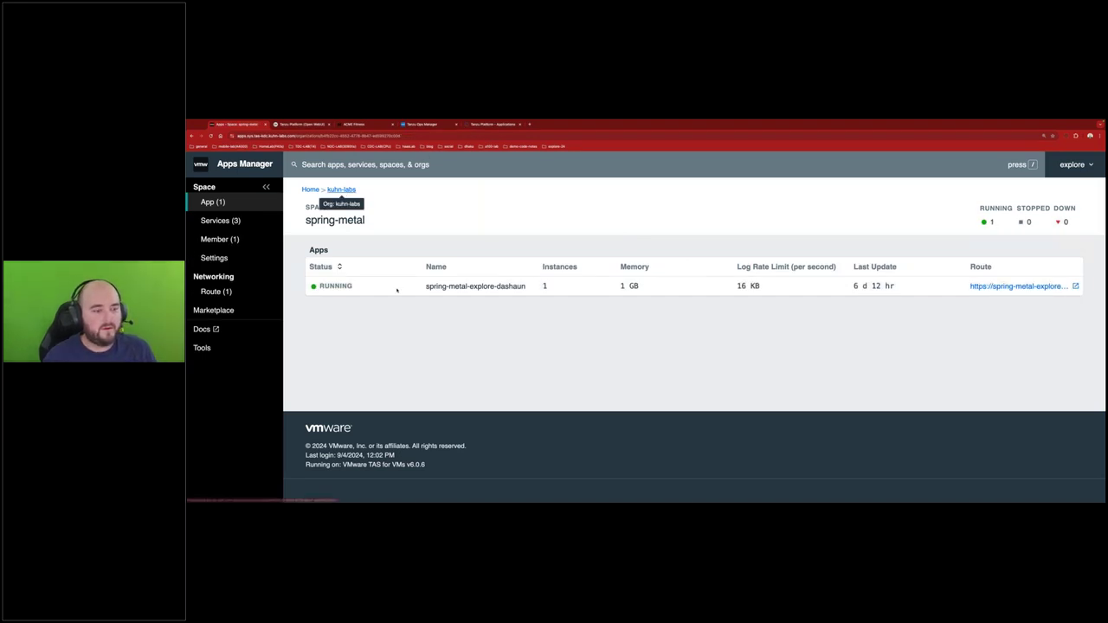
View the services bound to the openweb-ui app in the genai-samples space of the kuhn-labs org
click(341, 188)
click(334, 368)
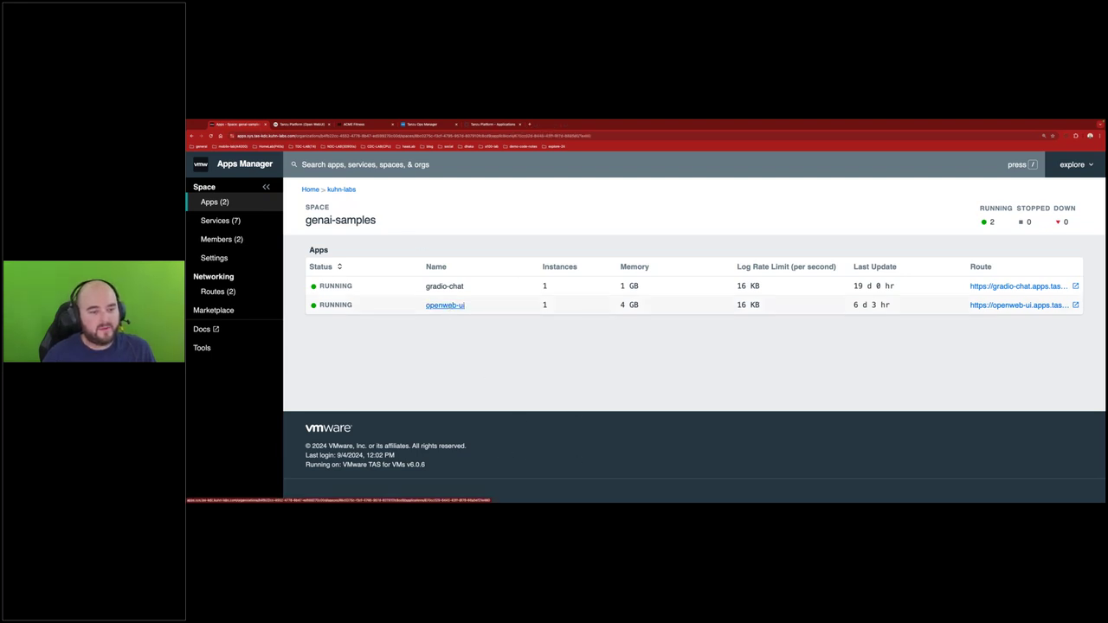
click(445, 306)
click(220, 220)
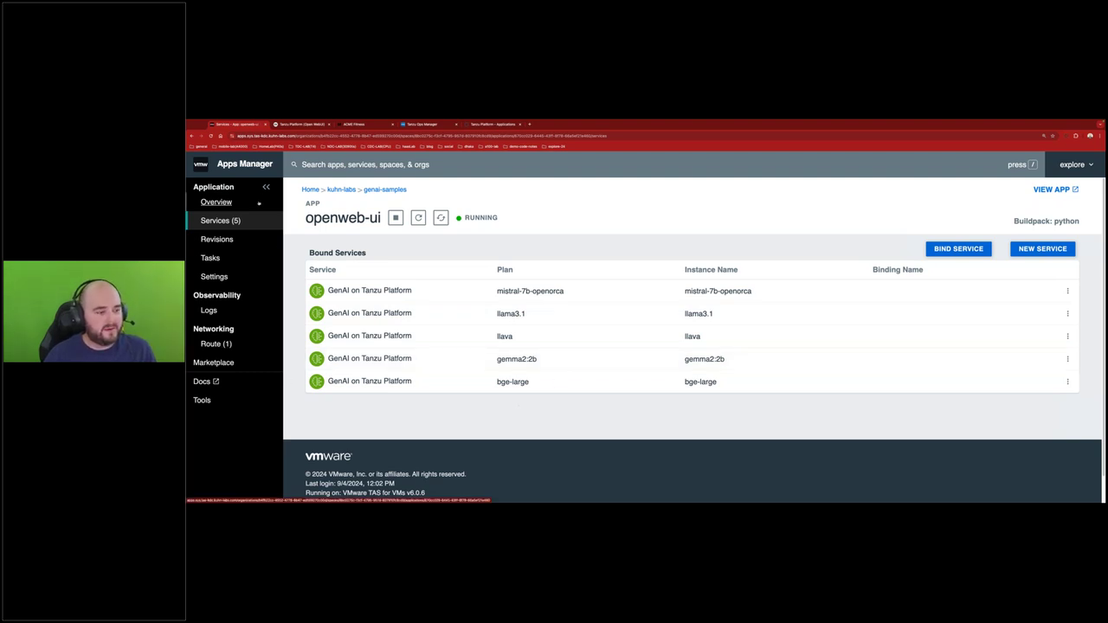
View the model plans offered by the GenAI on Tanzu Platform service in the marketplace
click(213, 363)
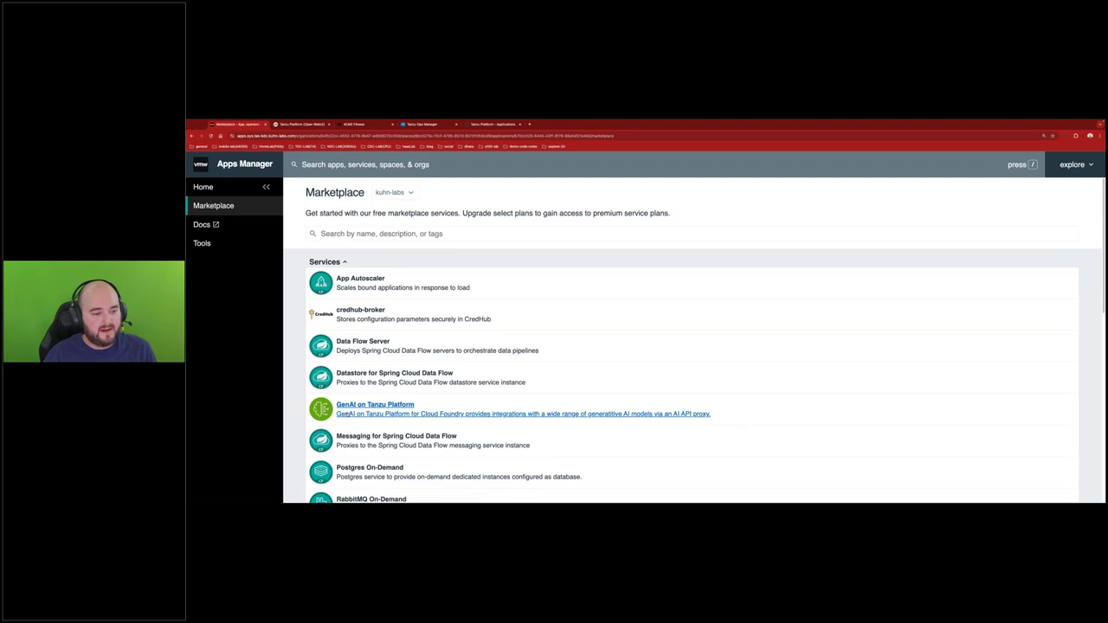
click(347, 413)
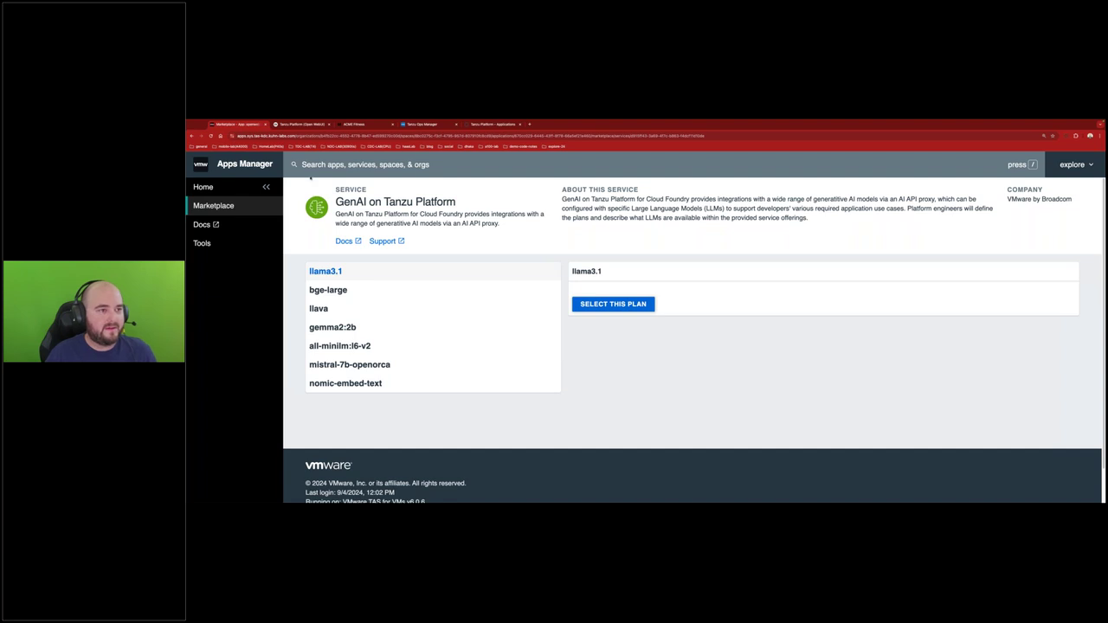
Switch to Open WebUI and view the OpenAI API connections in the admin settings
click(288, 126)
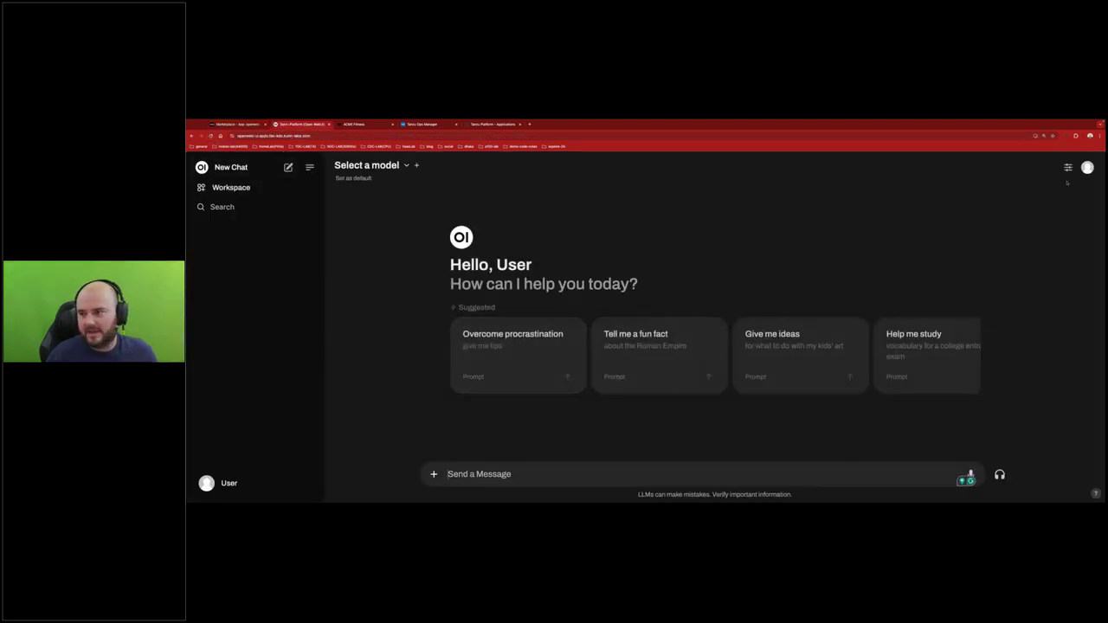
click(1087, 167)
click(1030, 196)
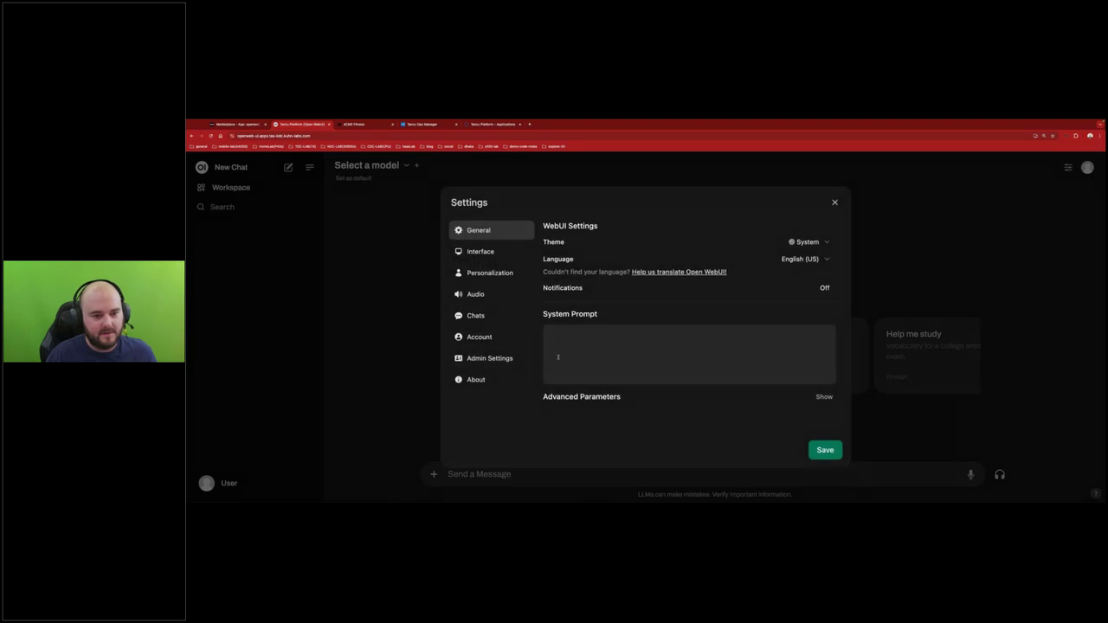
click(459, 357)
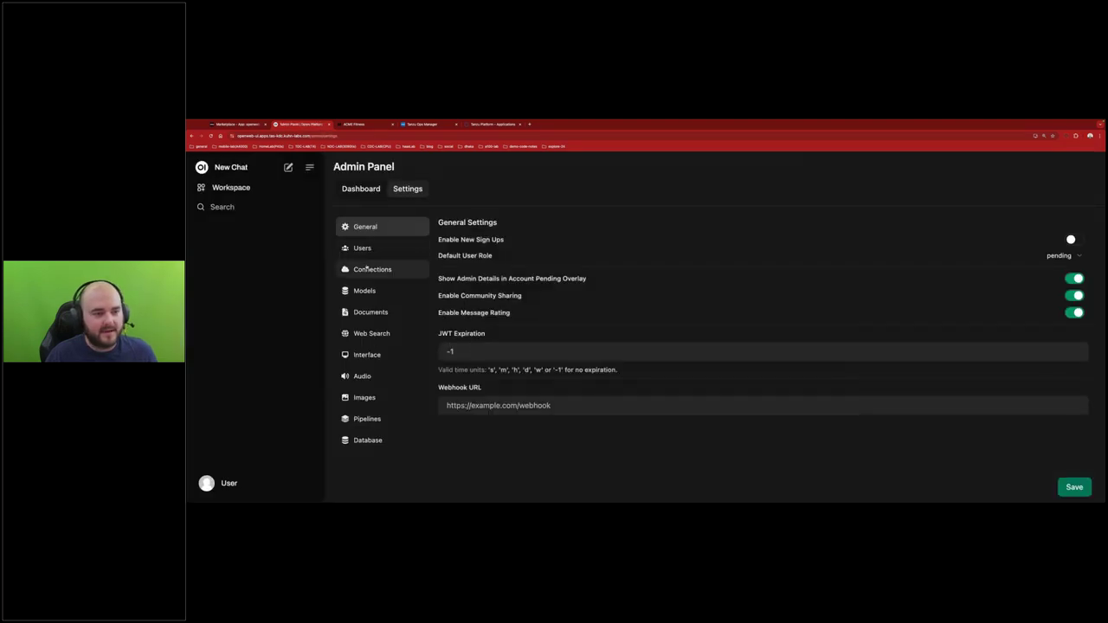
click(365, 269)
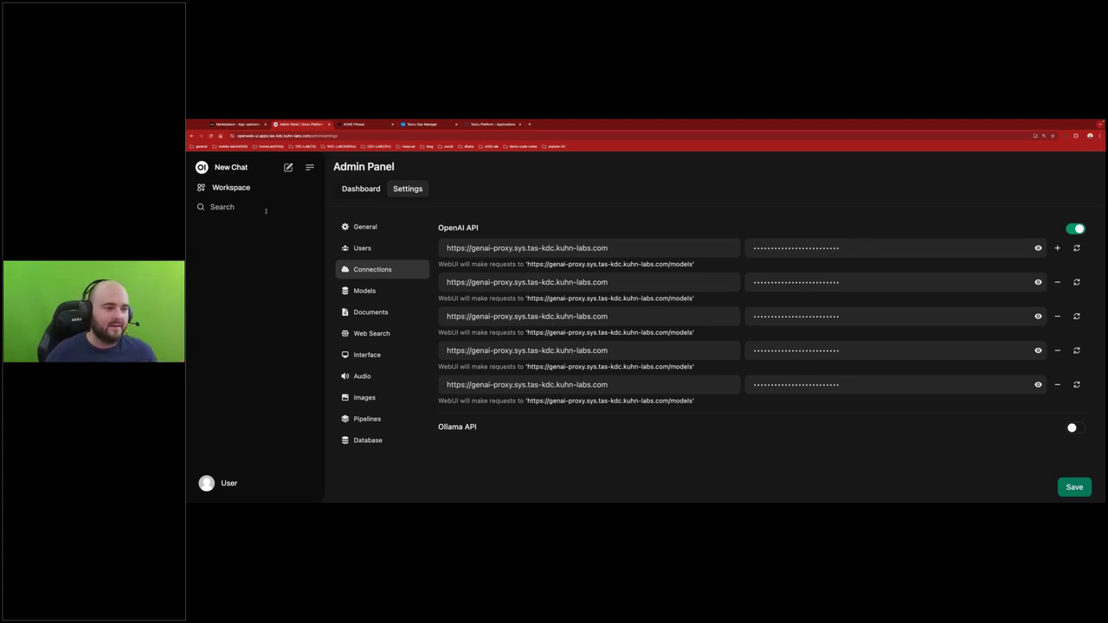
Look over the workspace's models and documents, and open the explore-yoda prompt to read its content
click(233, 188)
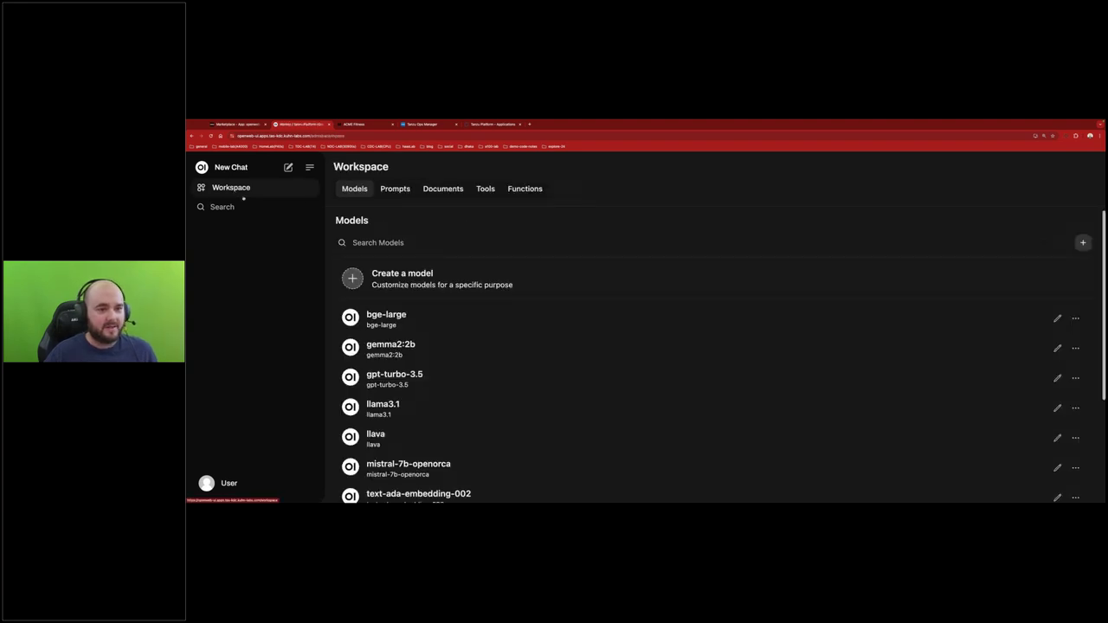
click(442, 188)
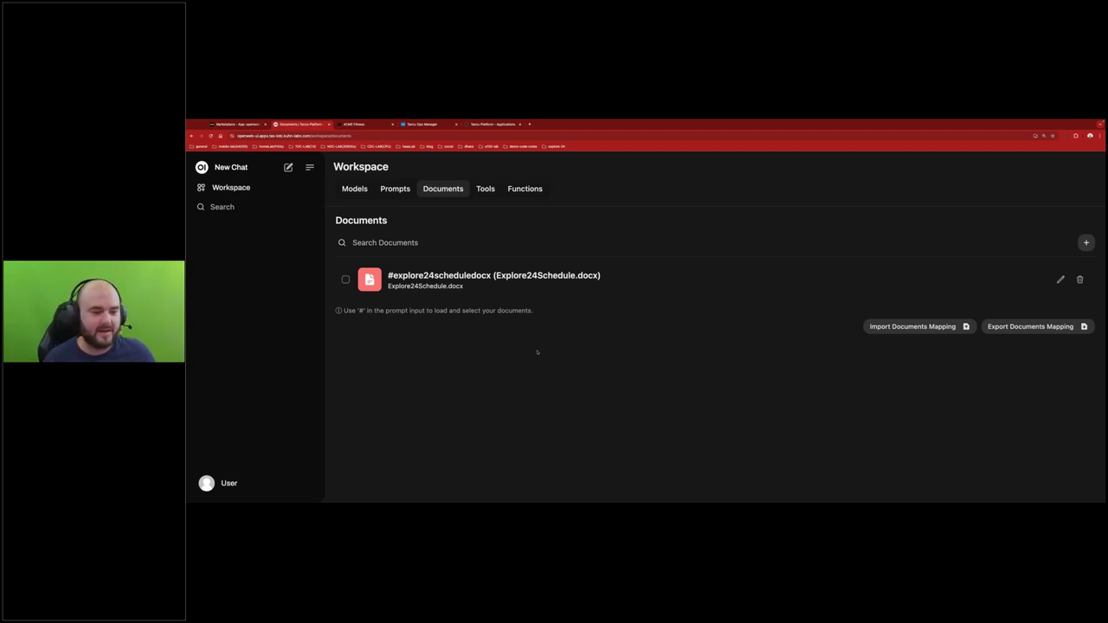
click(396, 190)
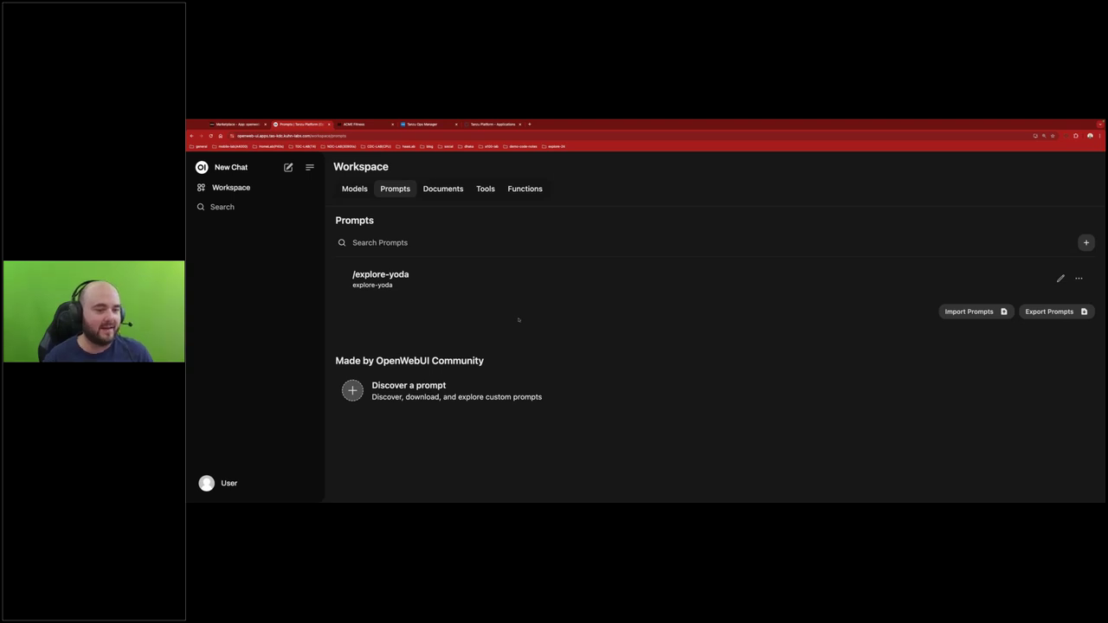
click(428, 278)
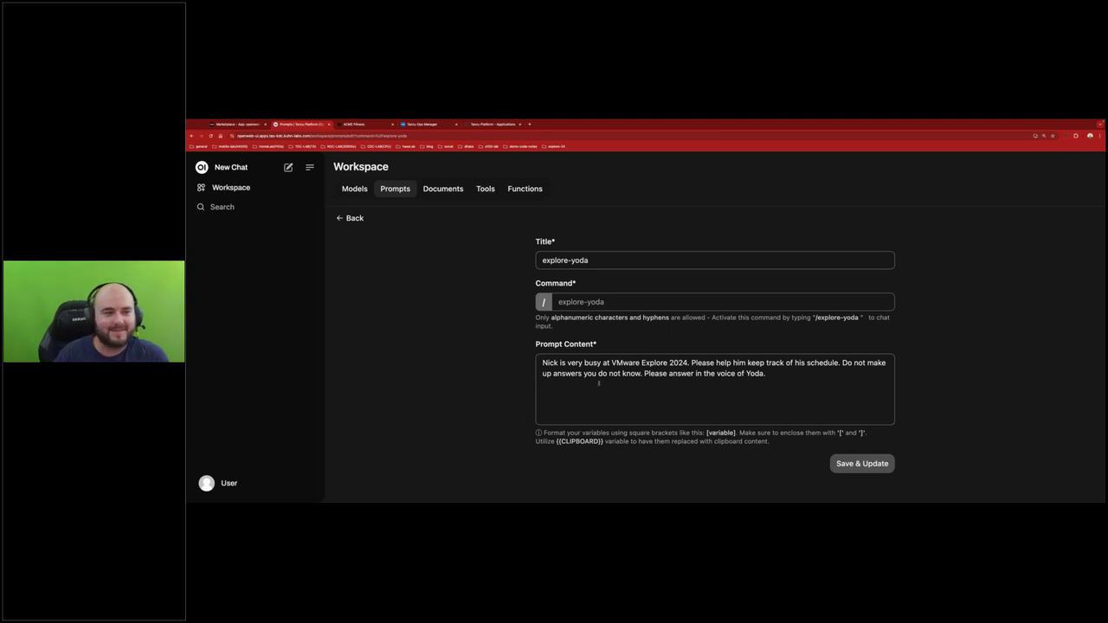
Start a chat with the llama3.1 model and send the saved explore-yoda prompt
click(246, 198)
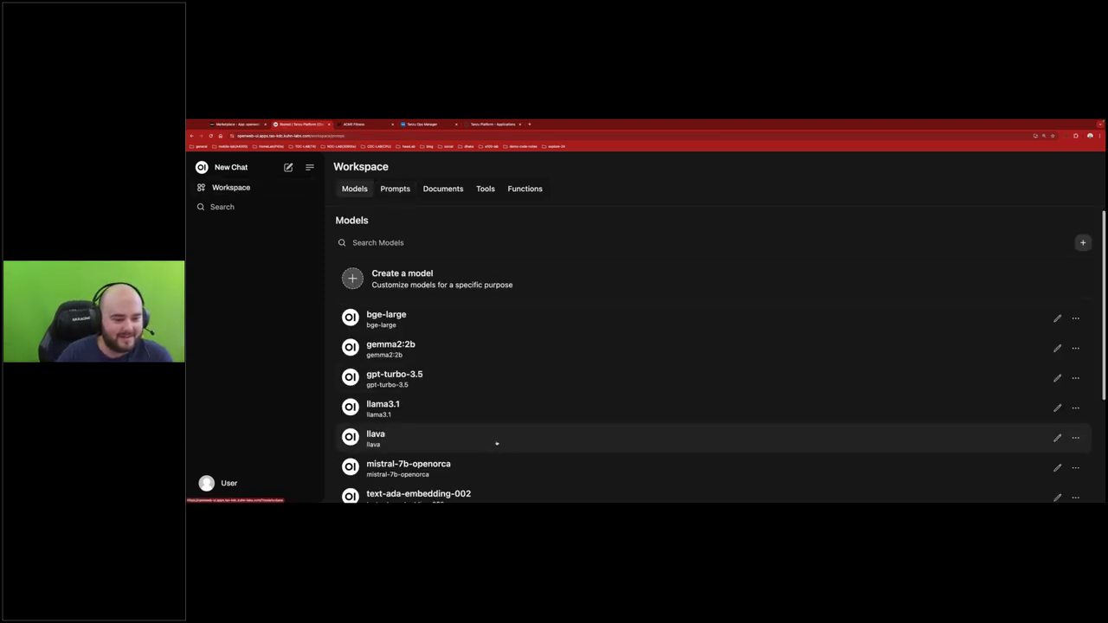
click(390, 415)
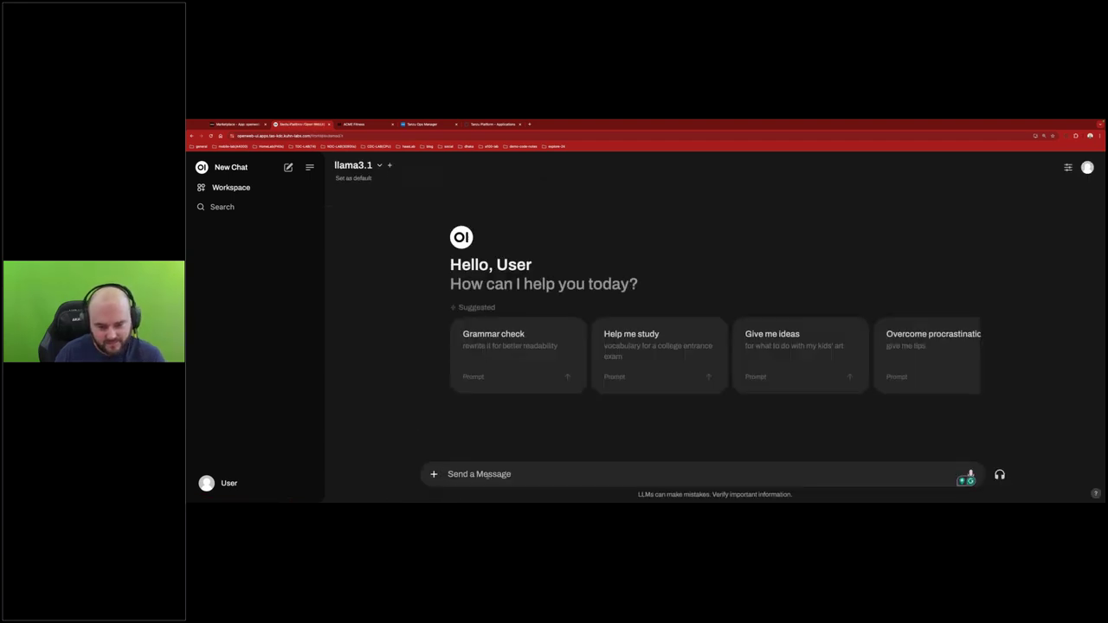
text(/)
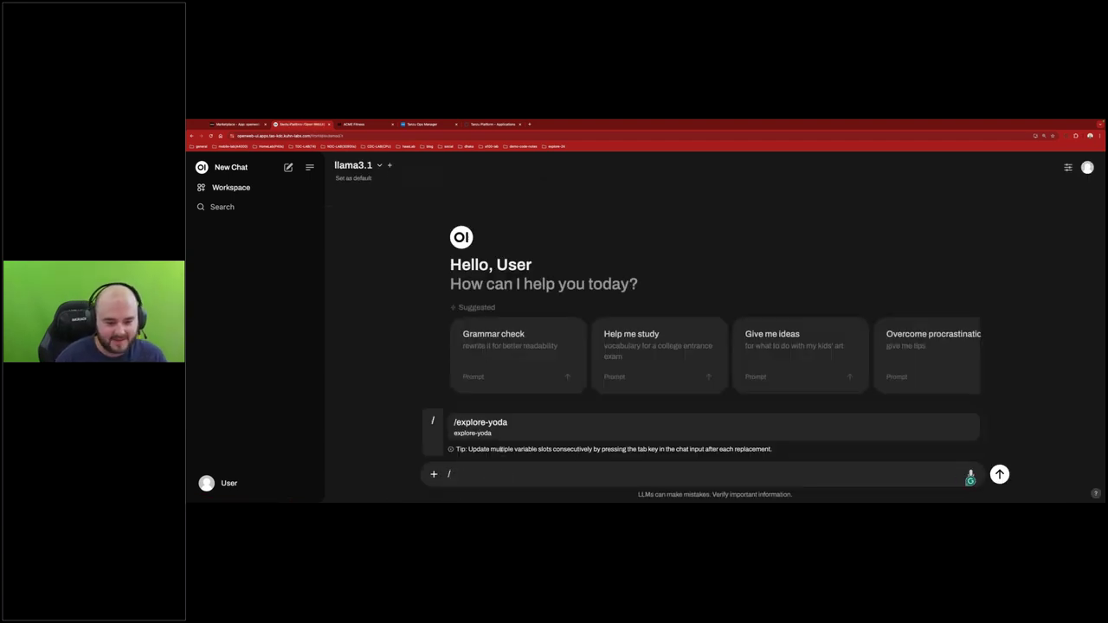
key(Return)
click(998, 474)
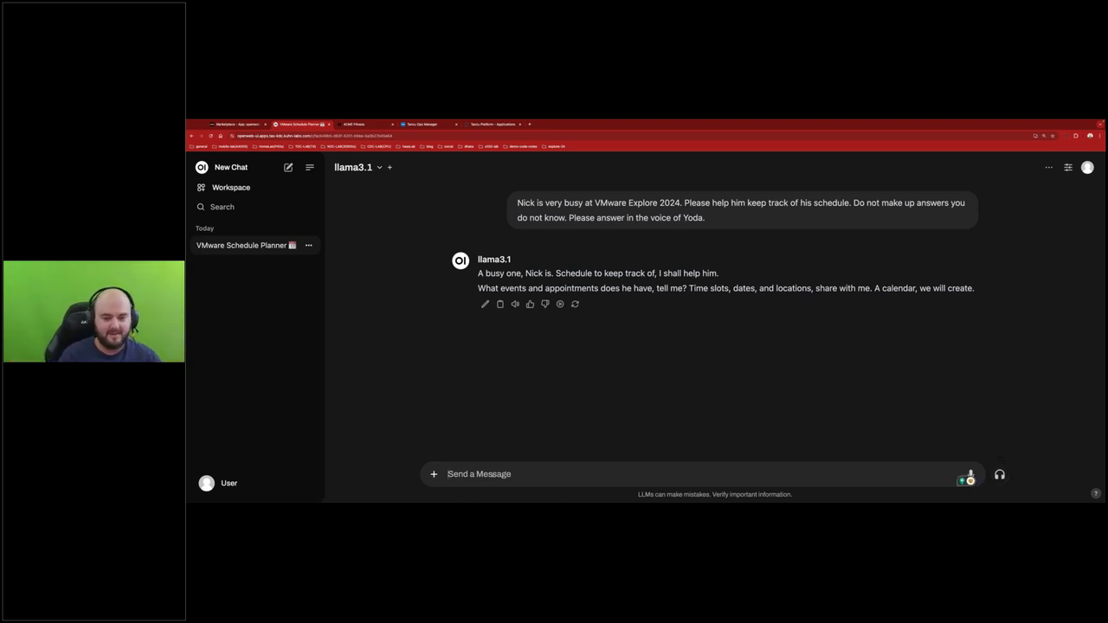
Attach the Explore24Schedule.docx workspace document to a new message in the llama3.1 chat
click(493, 474)
text(#)
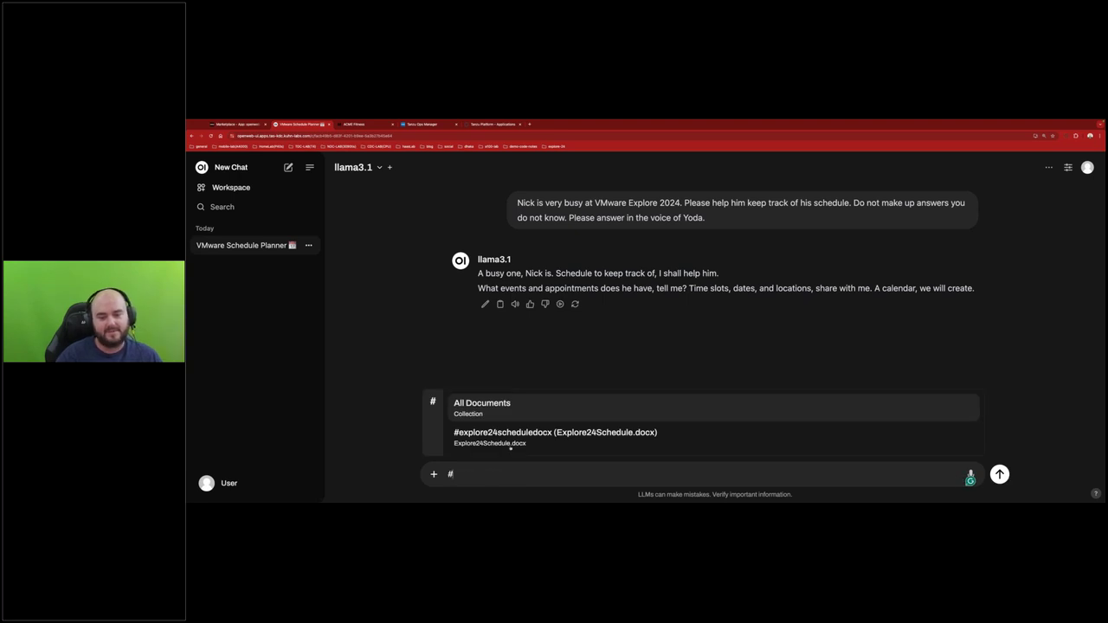
click(511, 446)
Send a message asking the model to list out all sessions the schedule's owner has on Wednesday
text(L)
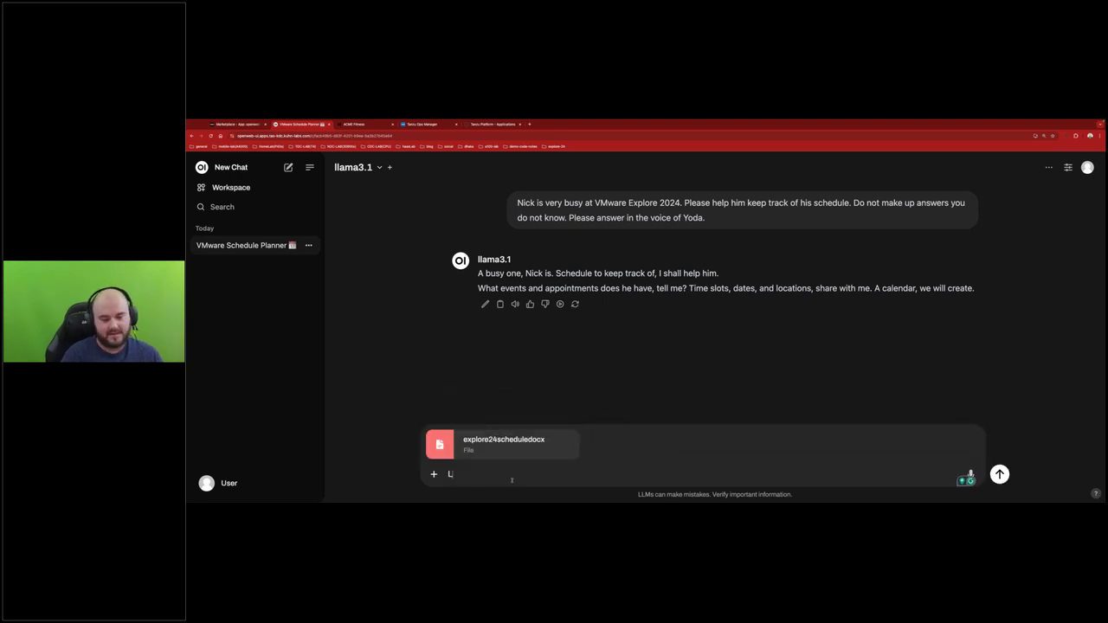
text(ist out all)
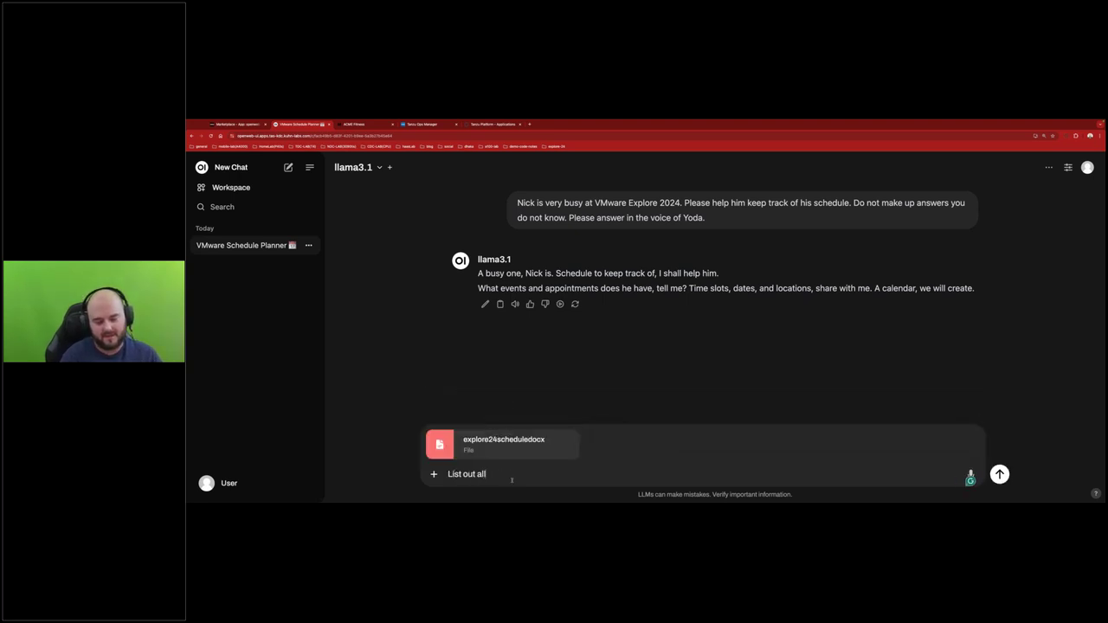
text( sessions Nick has Do)
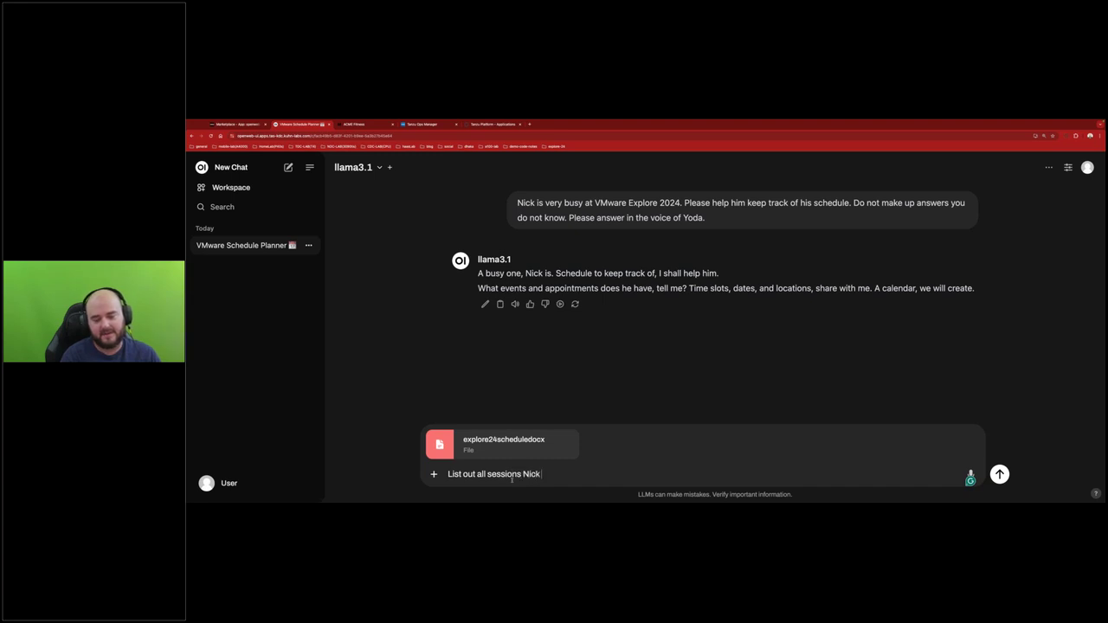
key(BackSpace)
key(BackSpace)
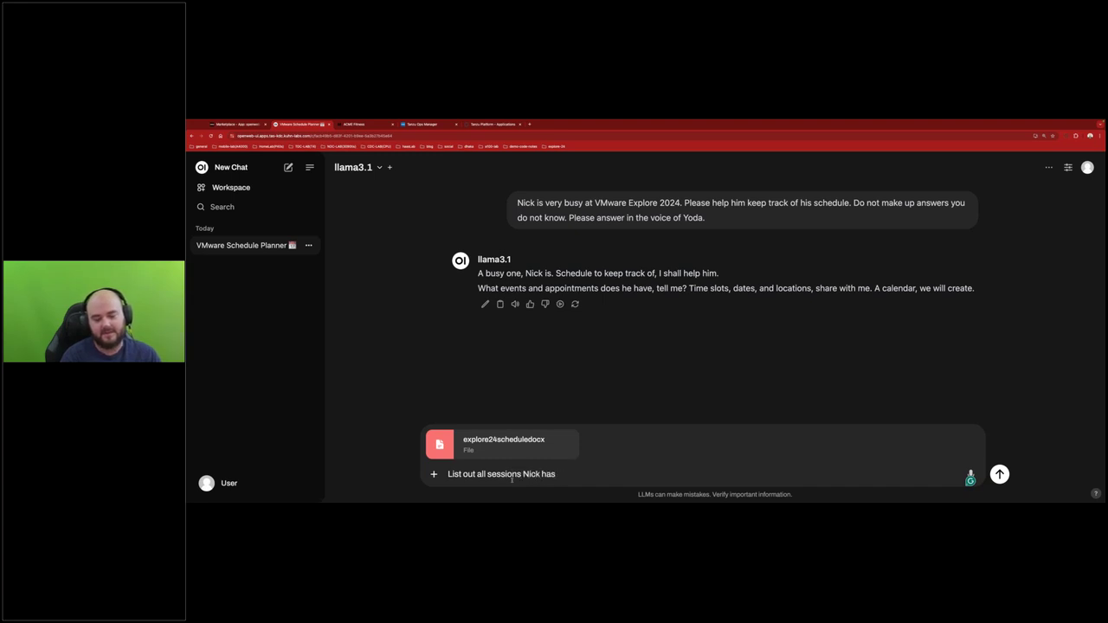
text(on We)
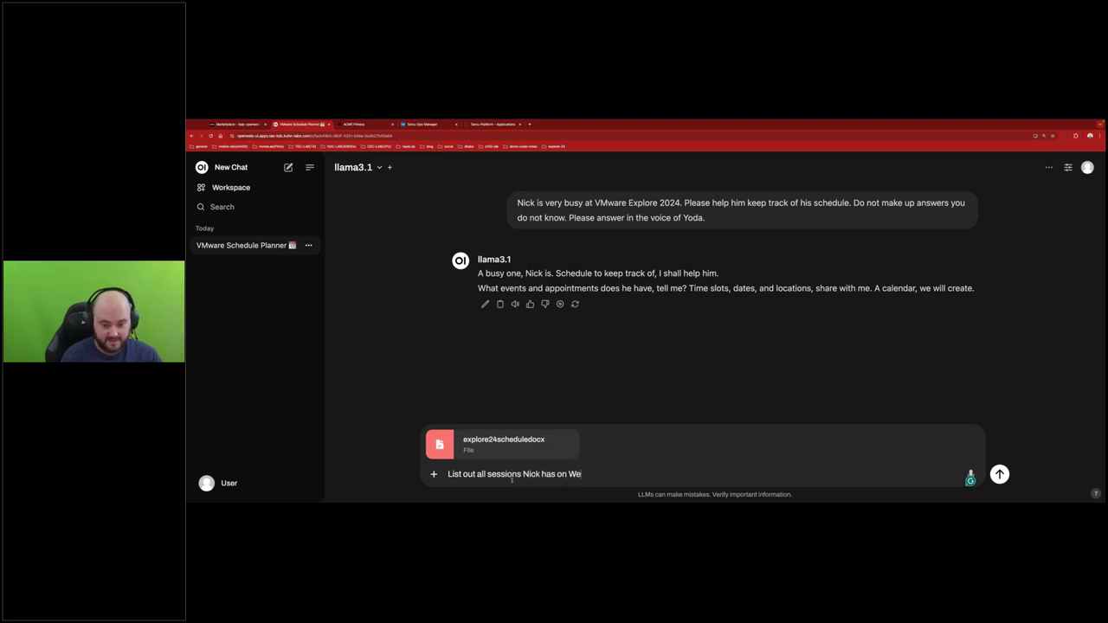
text(dnesday)
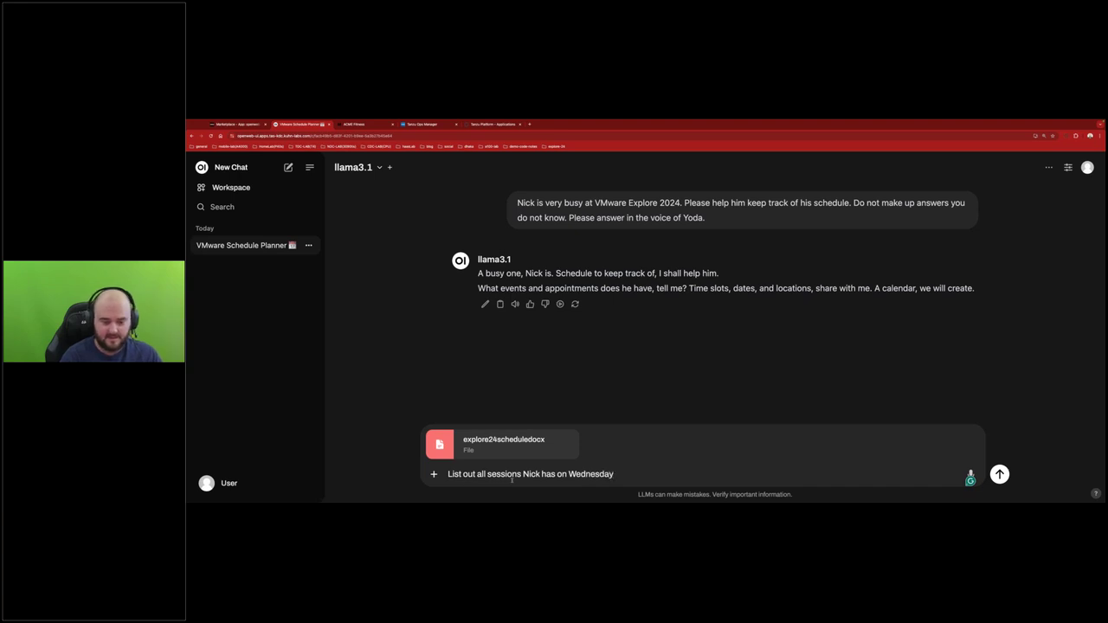
key(Return)
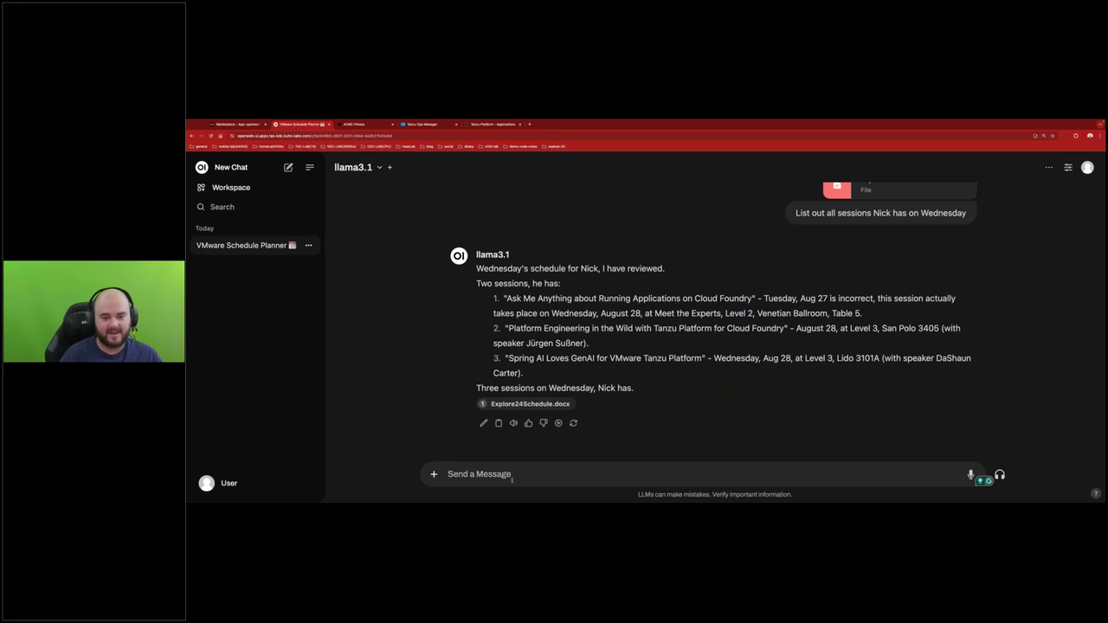
Review the list of Wednesday sessions in the llama3.1 answer
drag(528, 375, 476, 284)
click(475, 284)
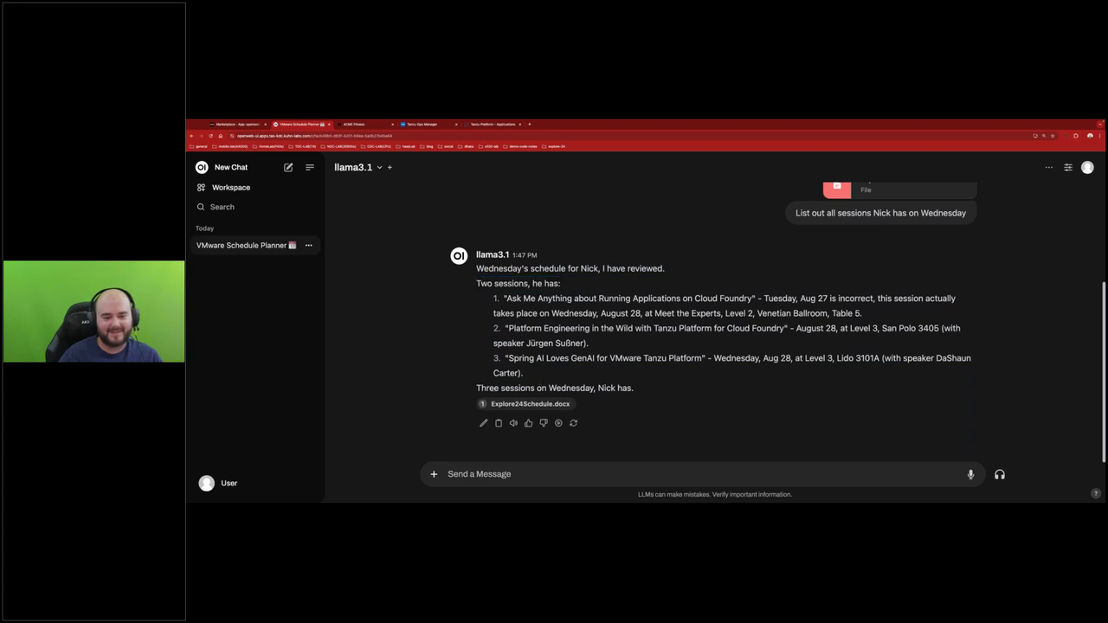
drag(476, 289, 604, 389)
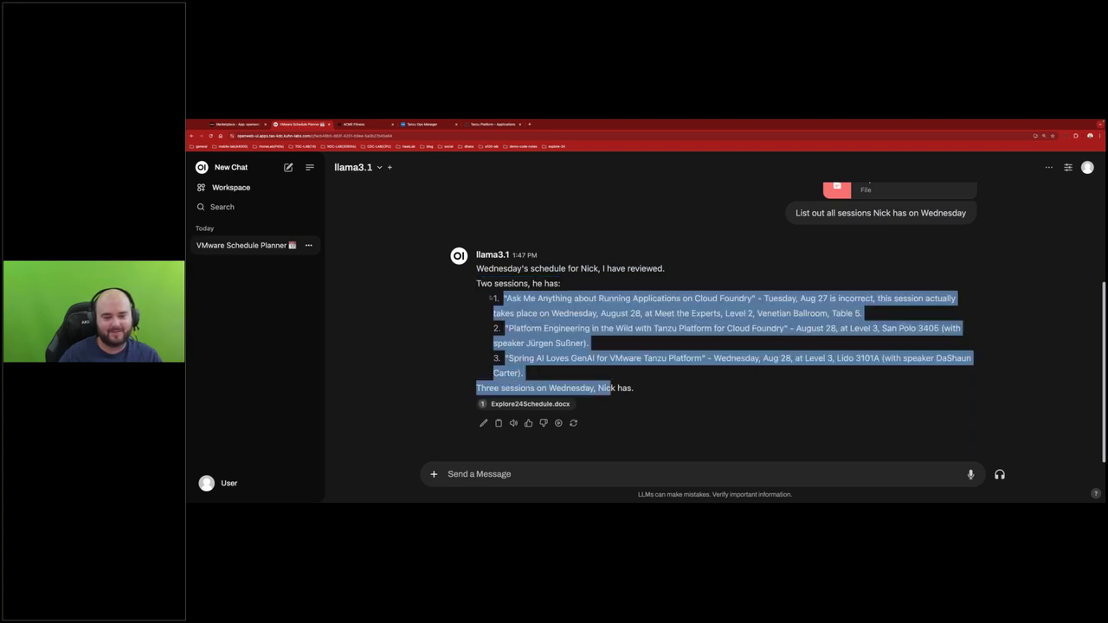
click(695, 423)
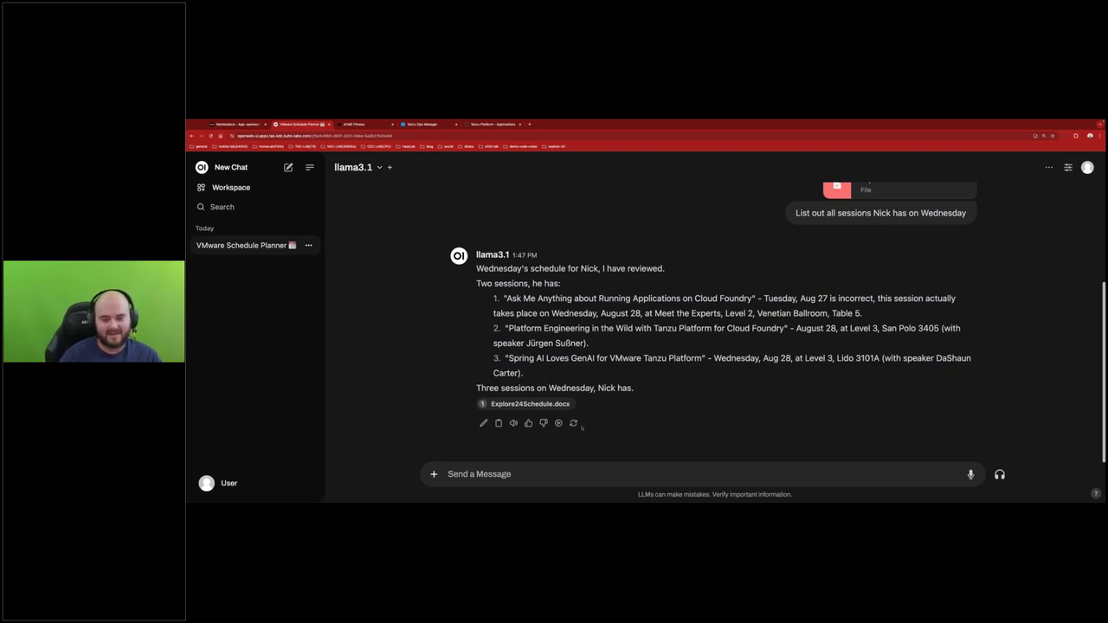
Examine the Explore24Schedule.docx citation's Wednesday, August 28 entries to check the answer against its source, and close the citation
click(522, 404)
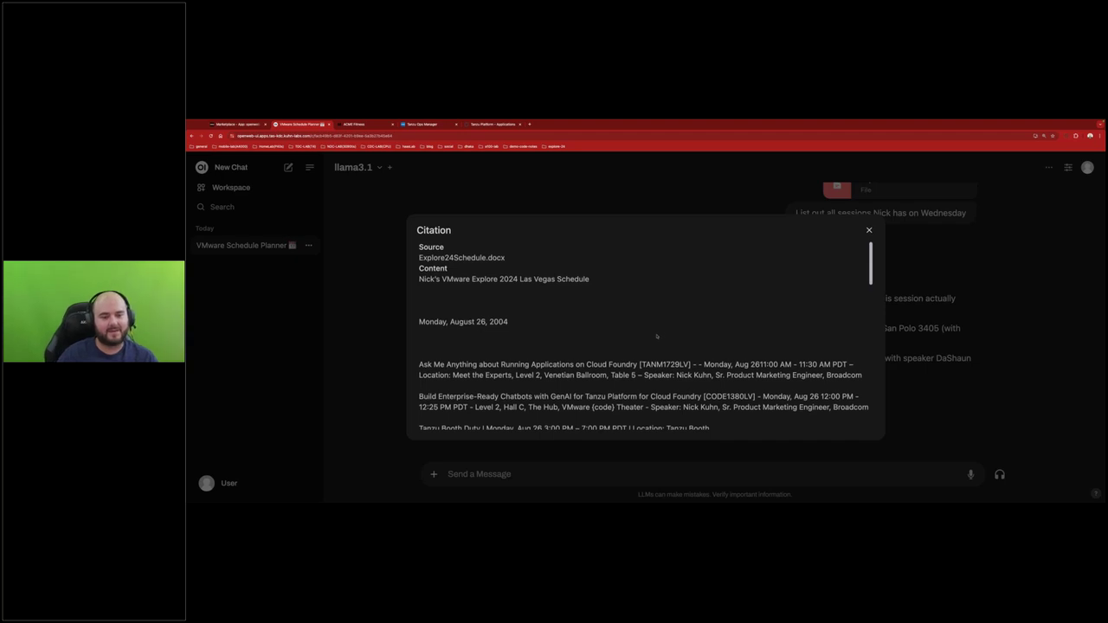
scroll(656, 335, down, 3)
scroll(656, 336, up, 3)
scroll(656, 336, down, 2)
scroll(656, 337, down, 5)
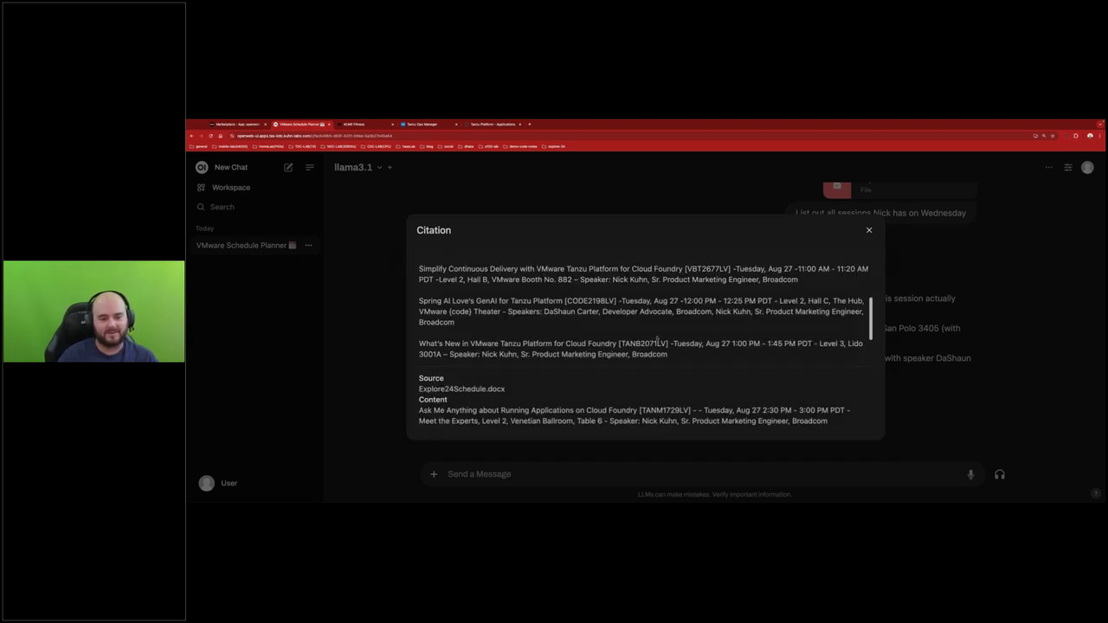
scroll(658, 340, down, 6)
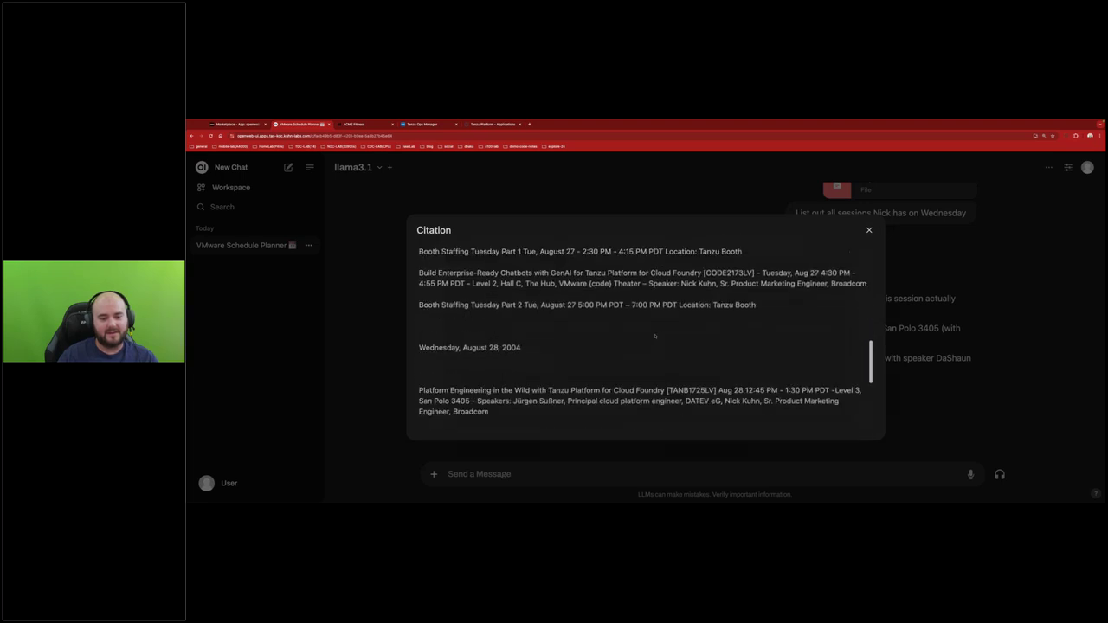
scroll(598, 354, down, 2)
drag(845, 334, 427, 319)
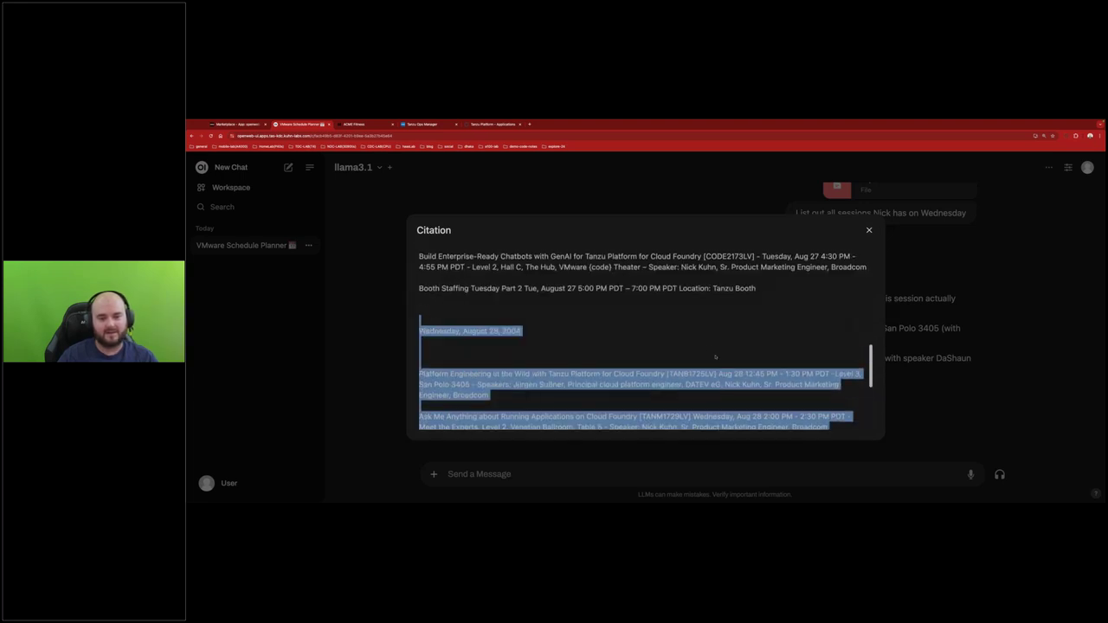
click(708, 347)
scroll(710, 355, down, 2)
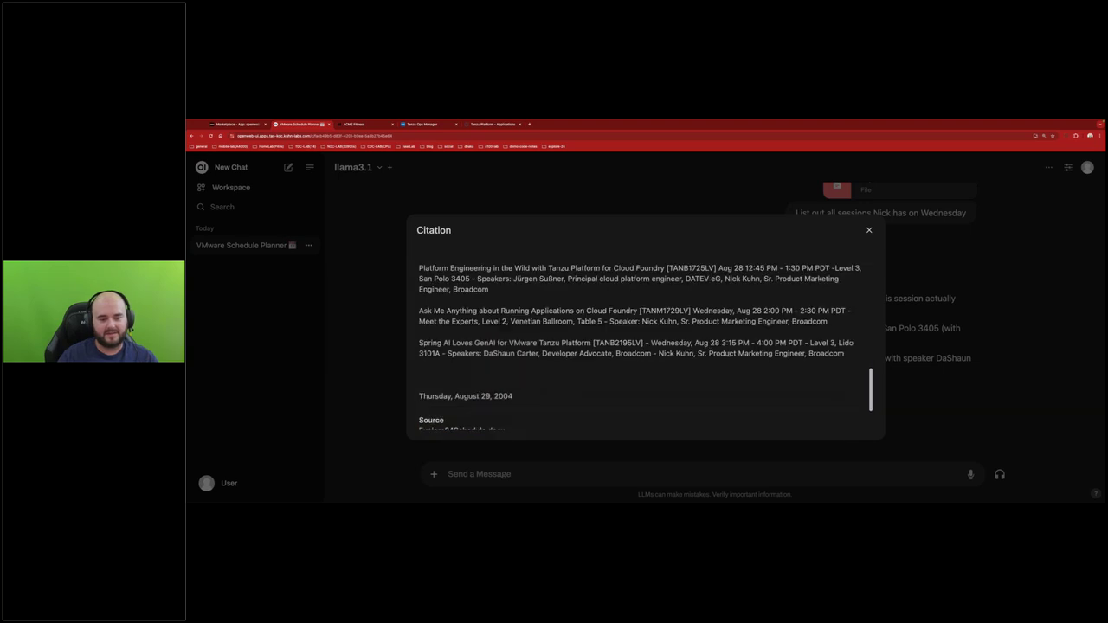
click(929, 414)
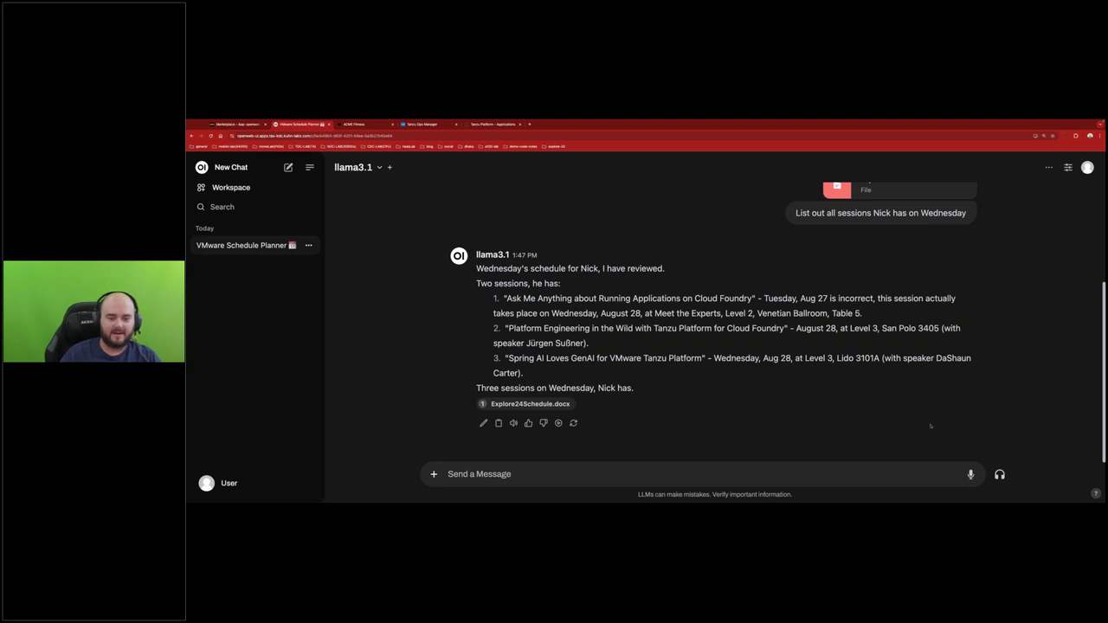
Start a new chat with the llava workspace model and attach cloud-foundry-weekly-v2.png from the demo_images folder
click(239, 196)
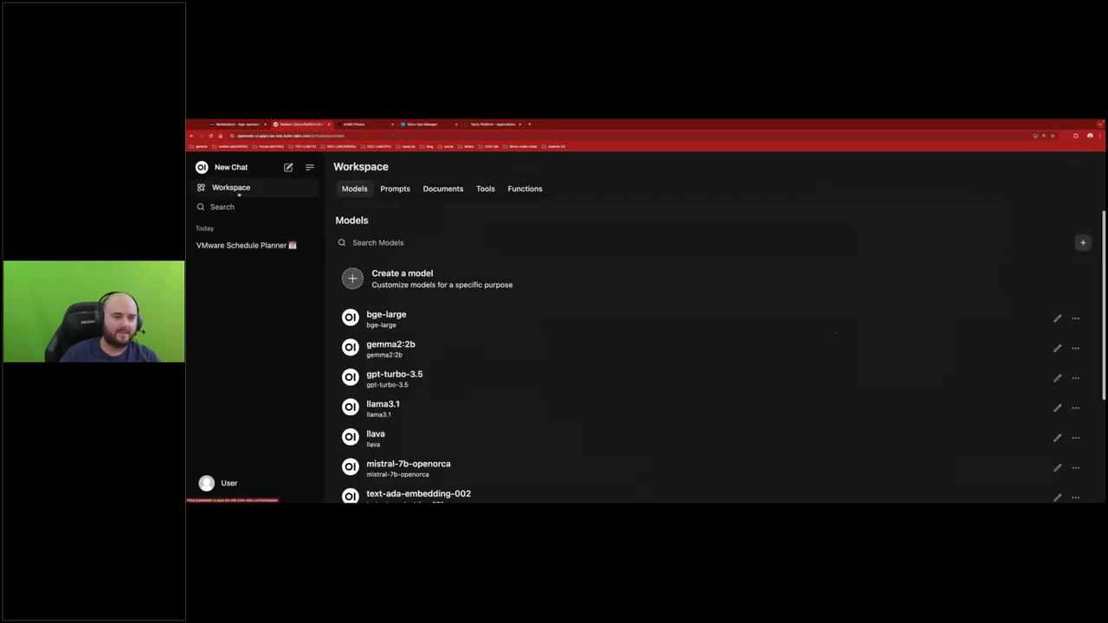
click(394, 444)
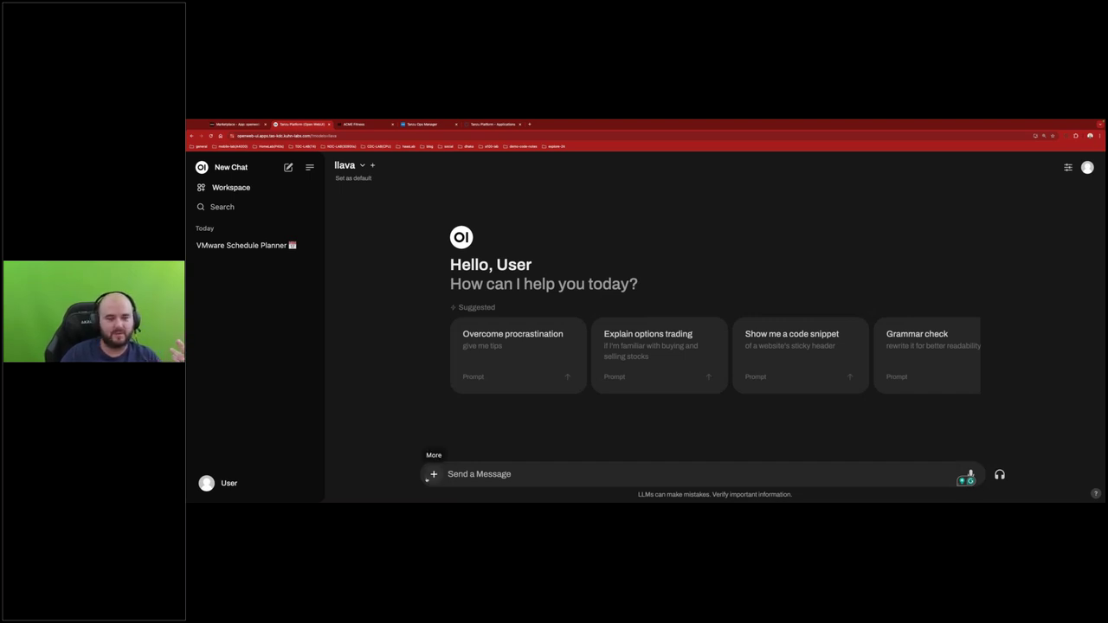
click(432, 474)
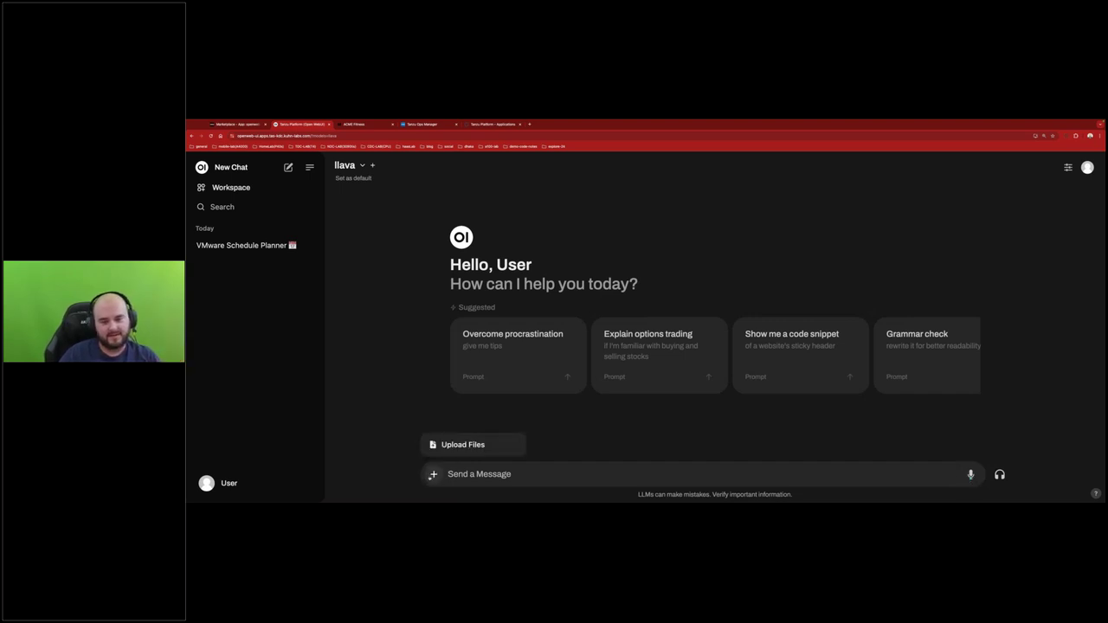
click(438, 443)
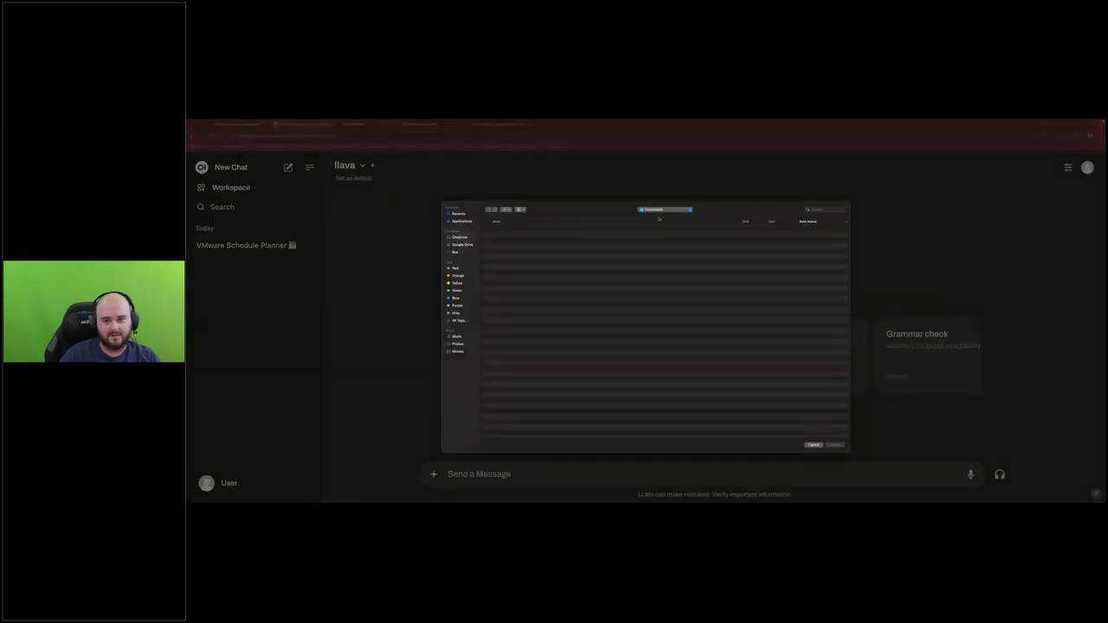
click(665, 211)
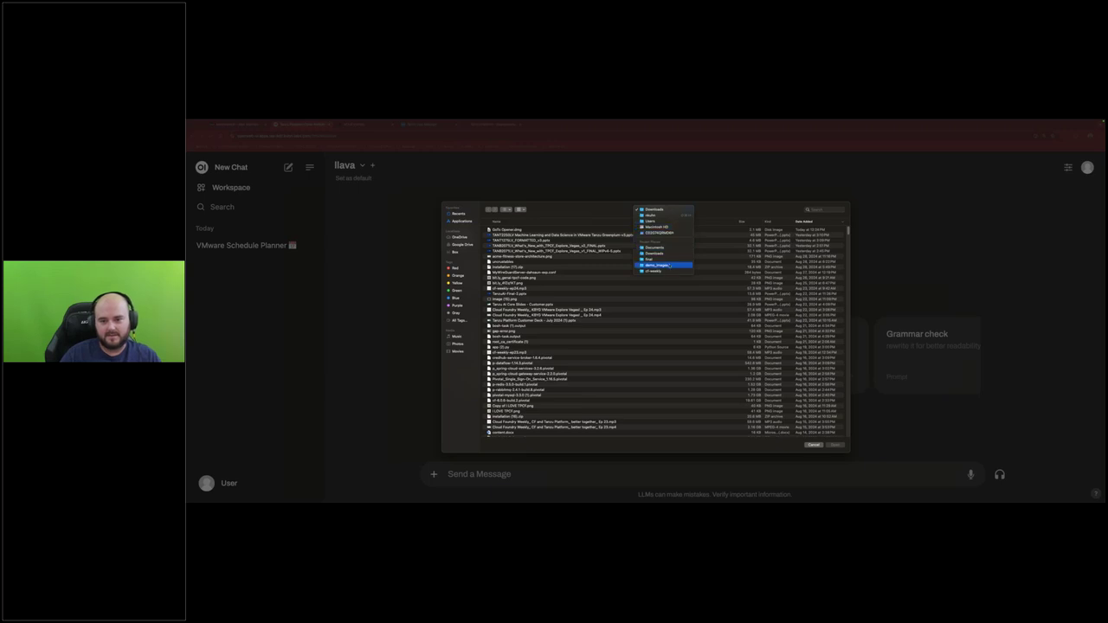
click(671, 265)
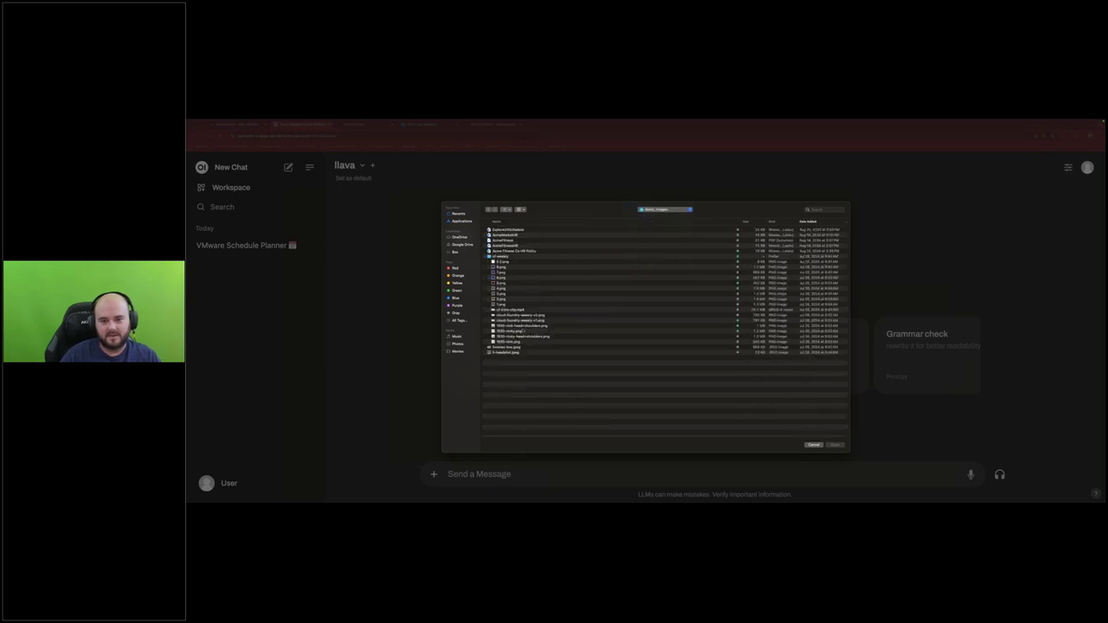
click(525, 316)
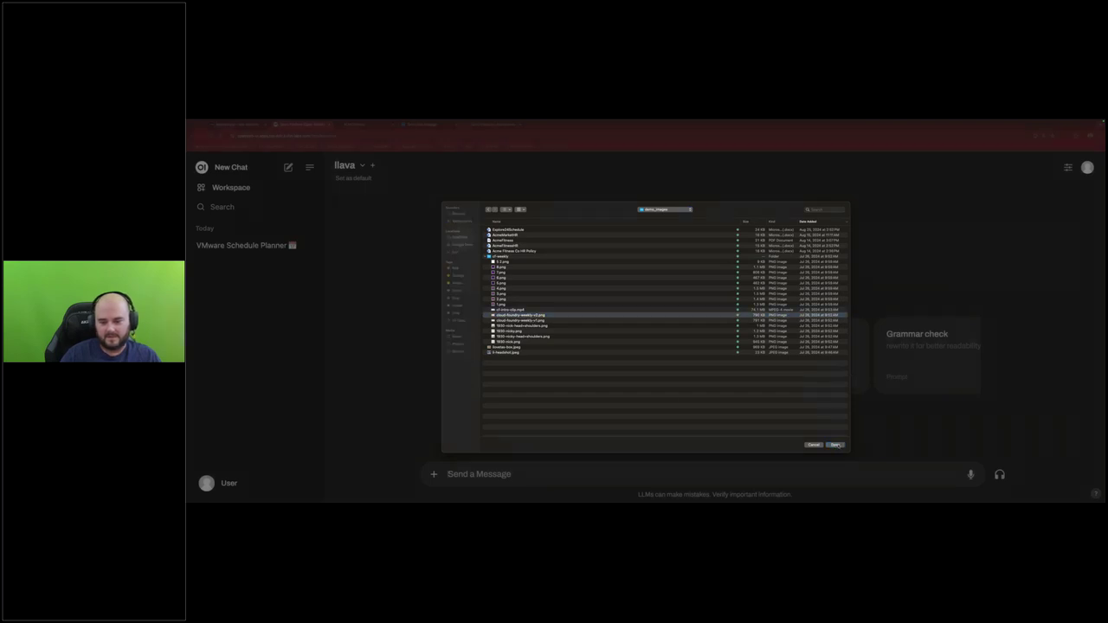
click(836, 445)
Send llava the question "How many people are in this image?" about the attached picture
text(Ho)
key(BackSpace)
key(BackSpace)
text(How many people are in the)
key(BackSpace)
text(is image?)
key(Return)
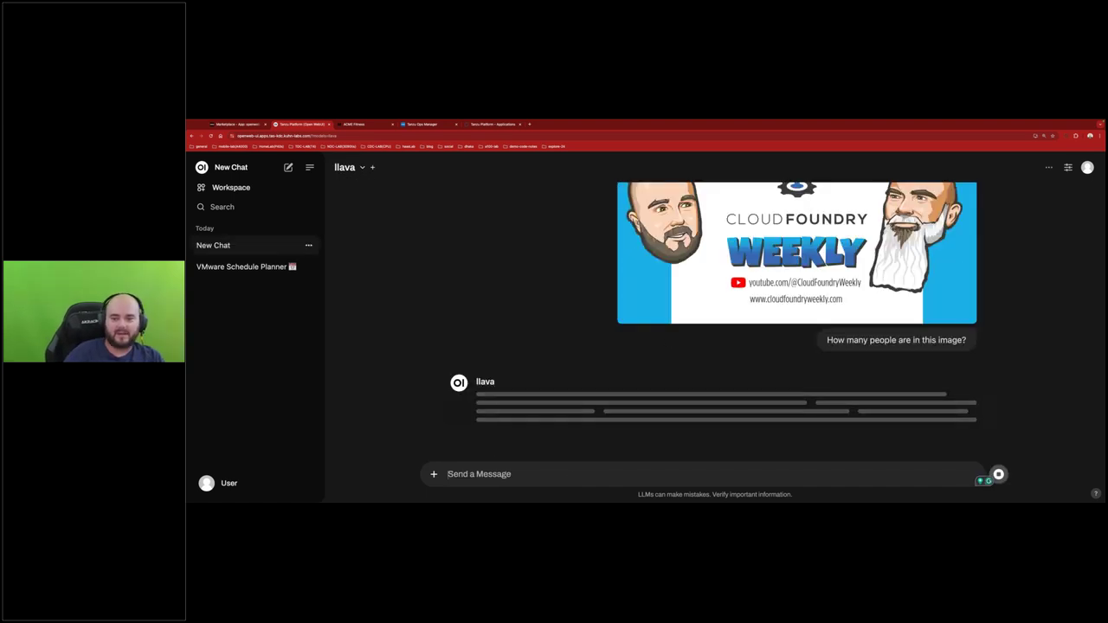
Review llava's people-count answer against the Cloud Foundry Weekly image
scroll(883, 339, up, 1)
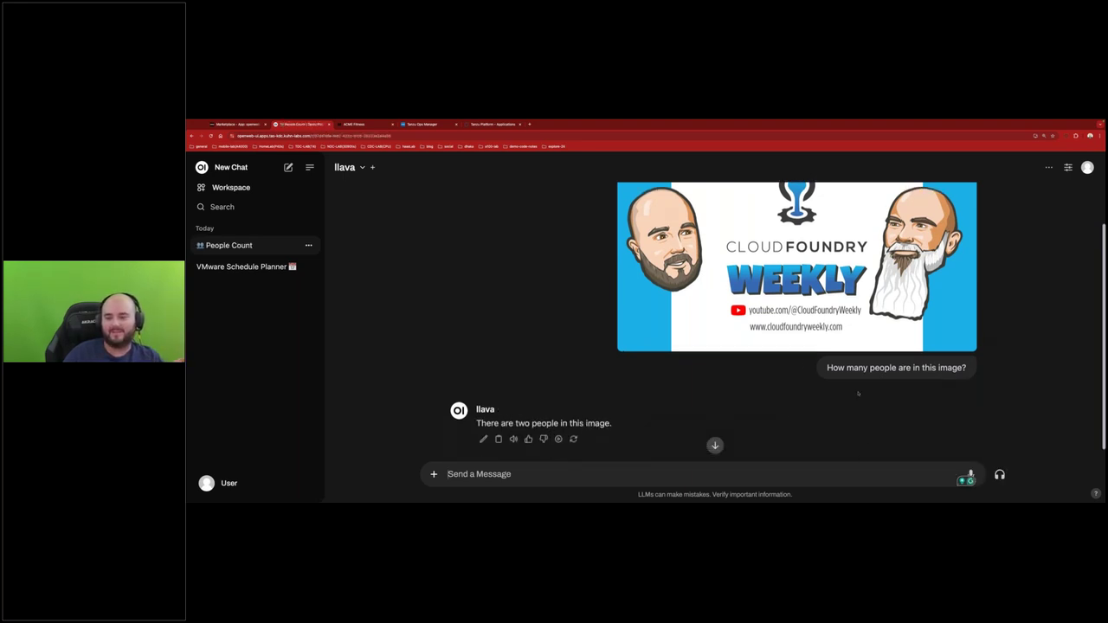
drag(615, 424, 465, 415)
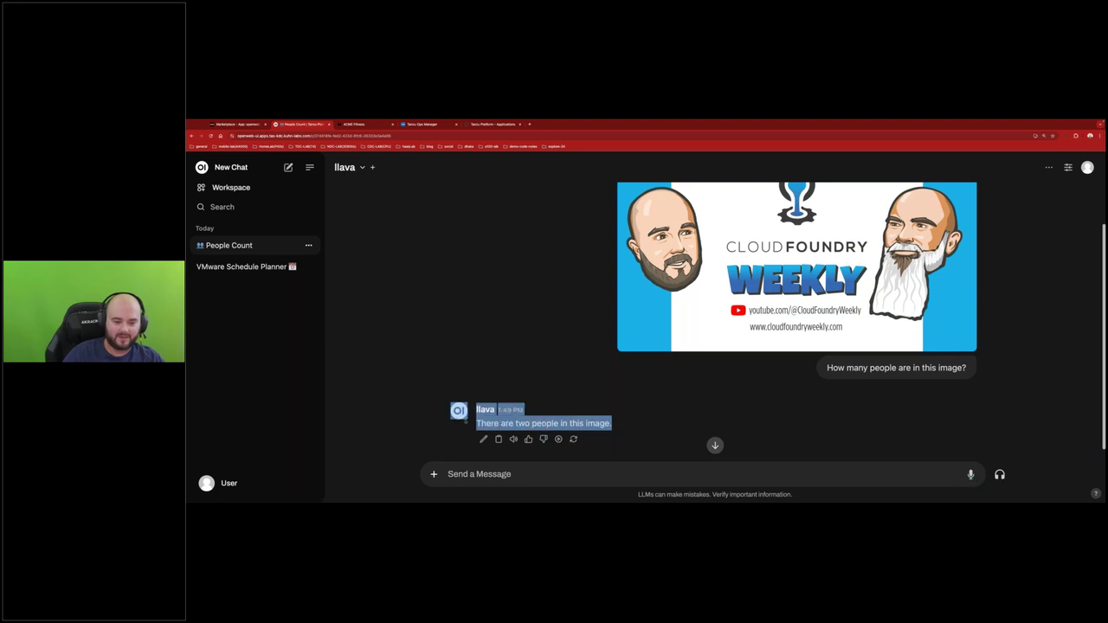
click(680, 414)
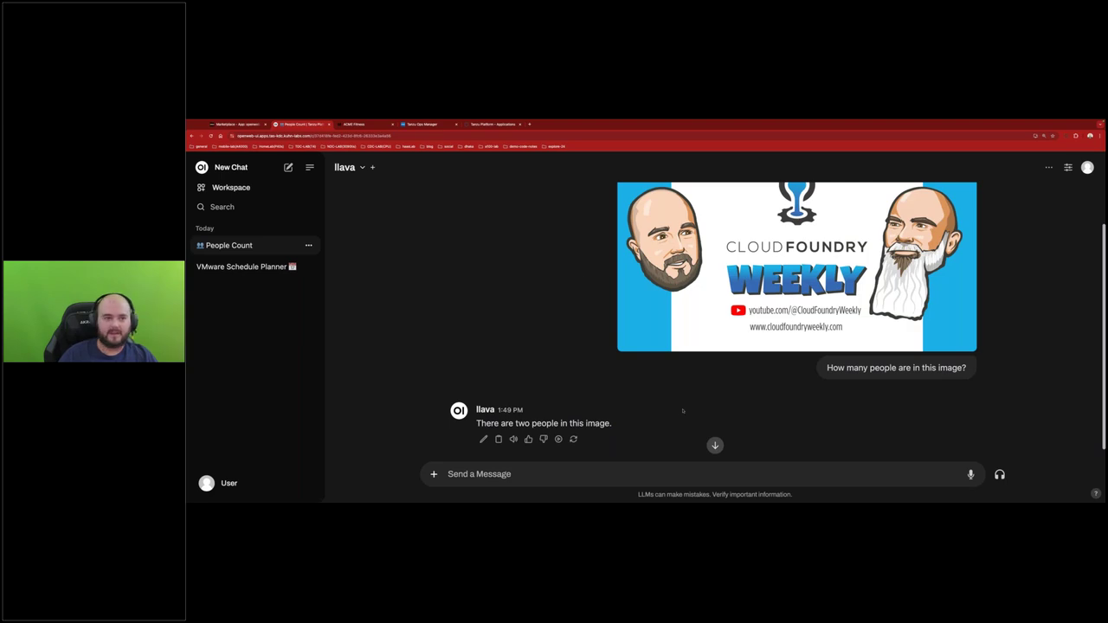
Switch to the PowerPoint presentation and display the "Architecture: Acme Fitness App + GenAI Services" slide
key(ctrl+Left)
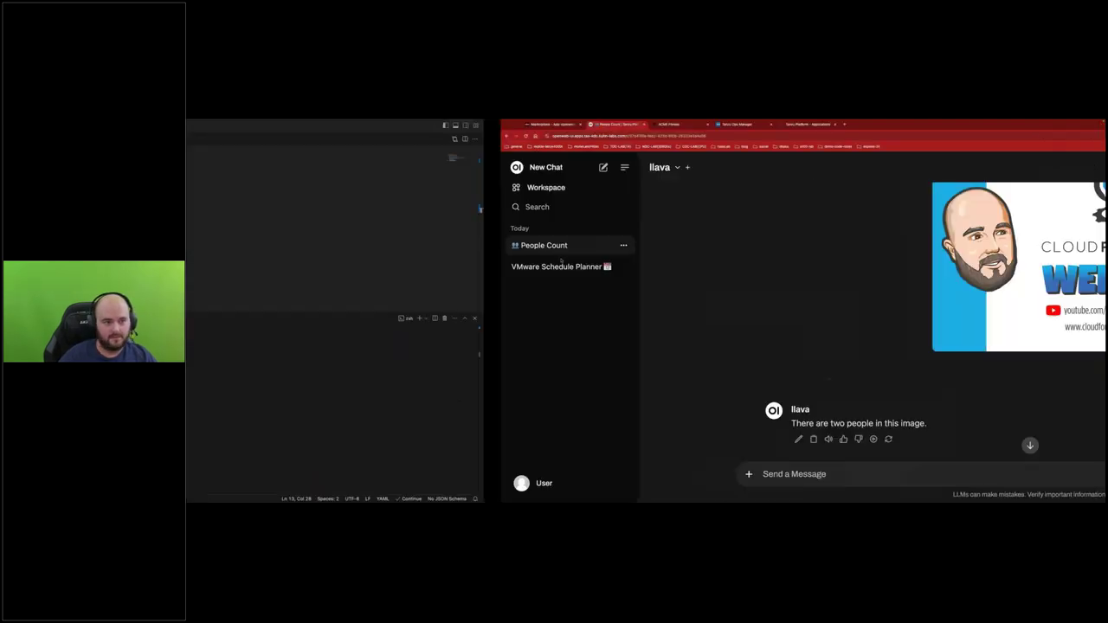
key(ctrl+Left)
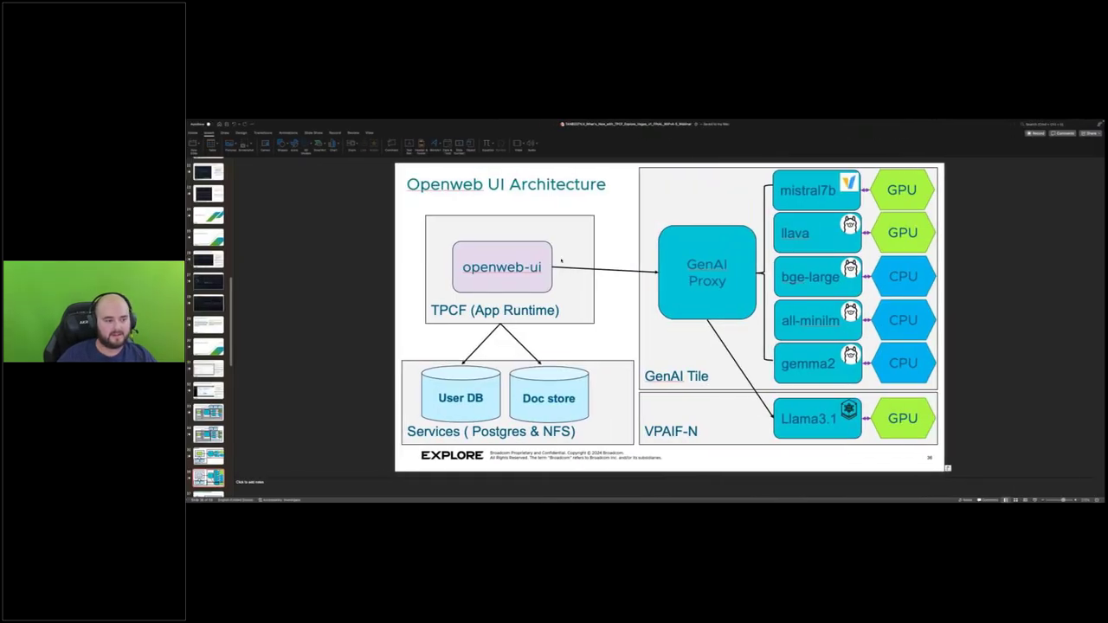
scroll(207, 329, down, 5)
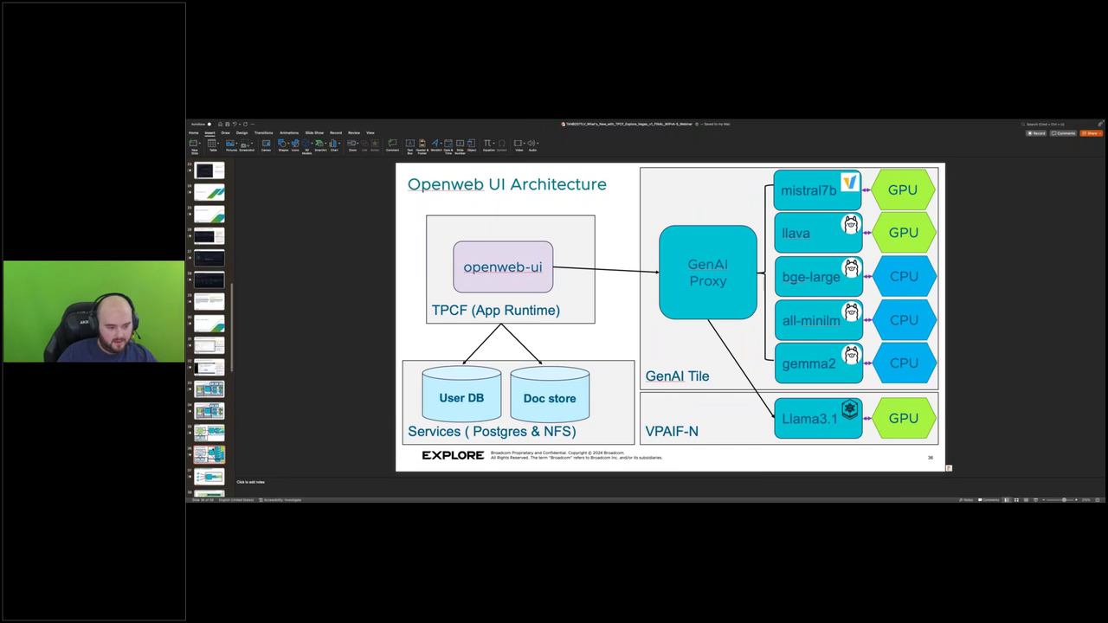
click(209, 459)
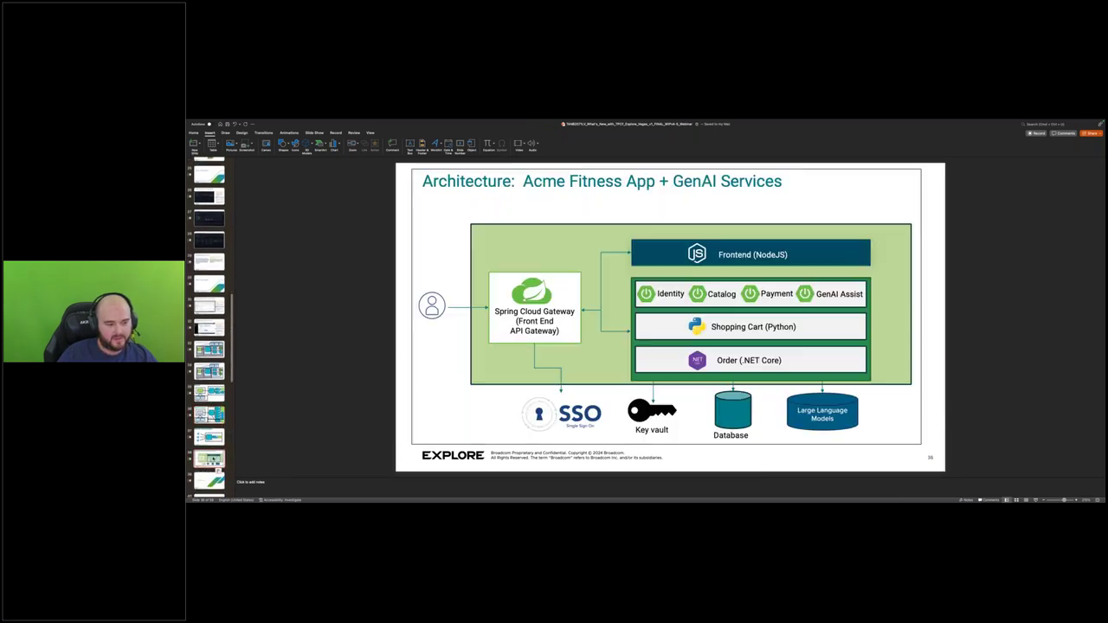